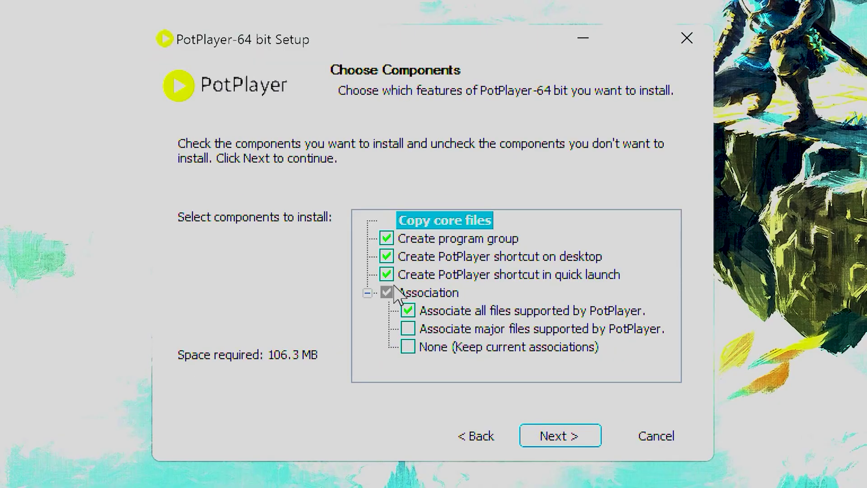
Install PotPlayer 64-bit with Run PotPlayer unchecked, then include FFmpeg Files in OpenCodec setup.
left_click(558, 437)
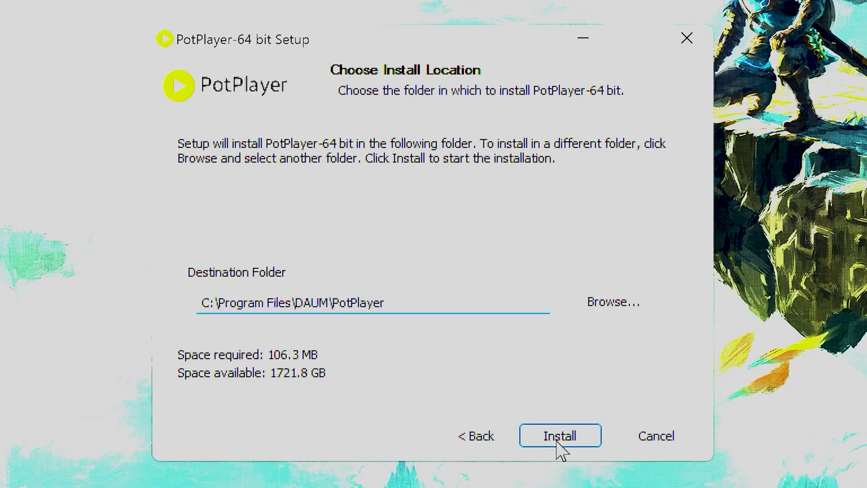
left_click(557, 437)
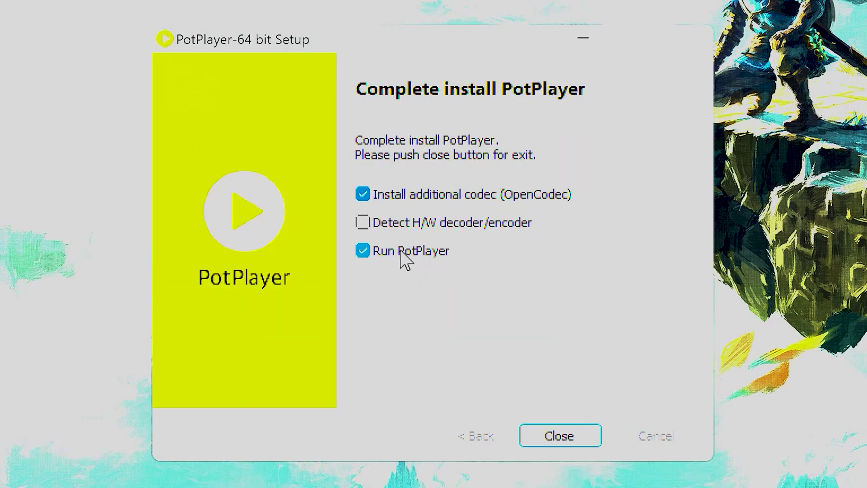
left_click(401, 252)
left_click(573, 439)
left_click(567, 441)
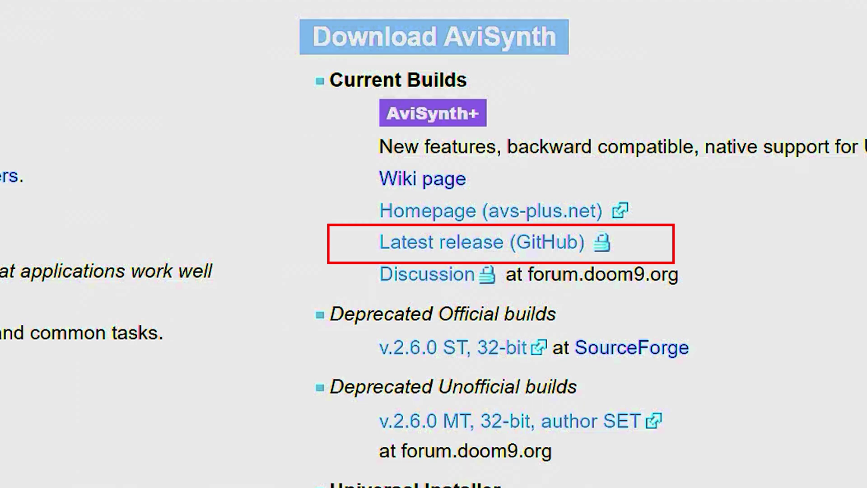
Get AviSynth+ 3.7.2 from the latest GitHub release and install it with Filter SDK.
left_click(483, 293)
scroll(469, 296, "down", 10)
scroll(412, 291, "down", 10)
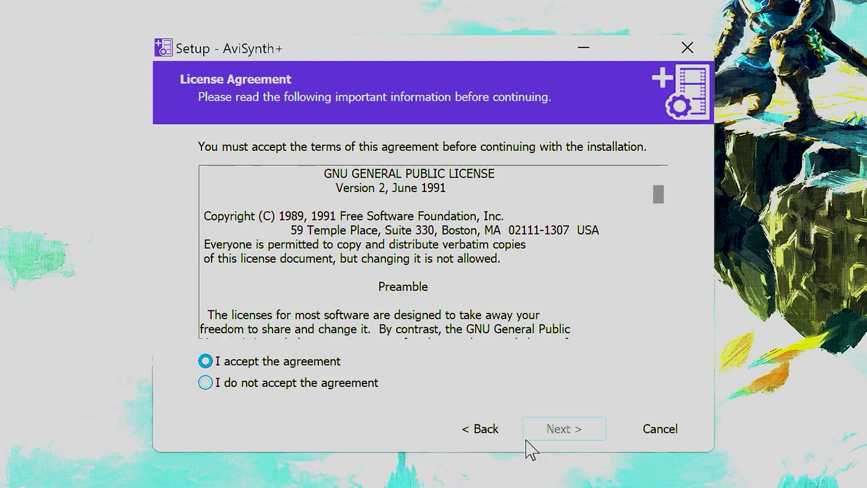
left_click(562, 434)
left_click_drag(668, 267, 668, 293)
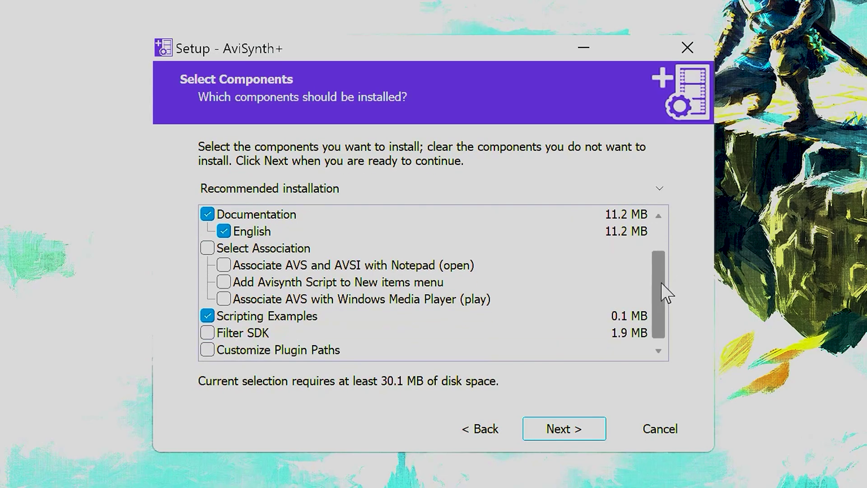
left_click(207, 333)
left_click(568, 433)
left_click(569, 435)
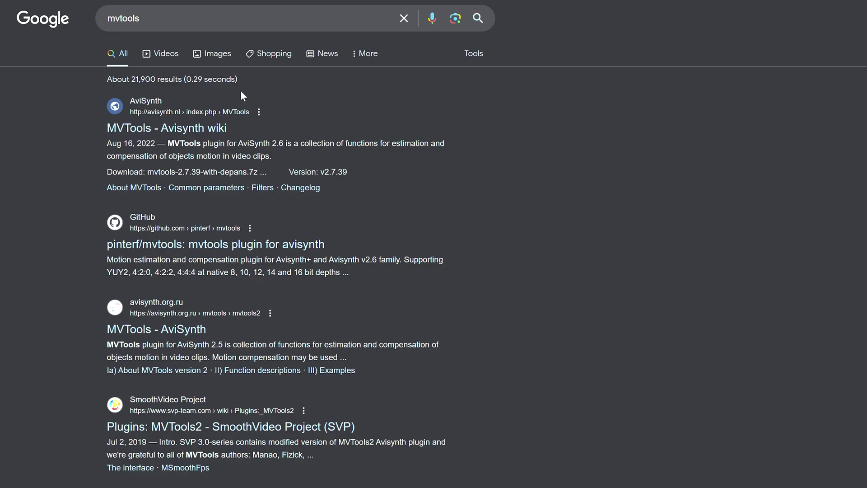
Open the MVTools Avisynth wiki result and follow its download link to the 2.7.45 release.
left_click(192, 132)
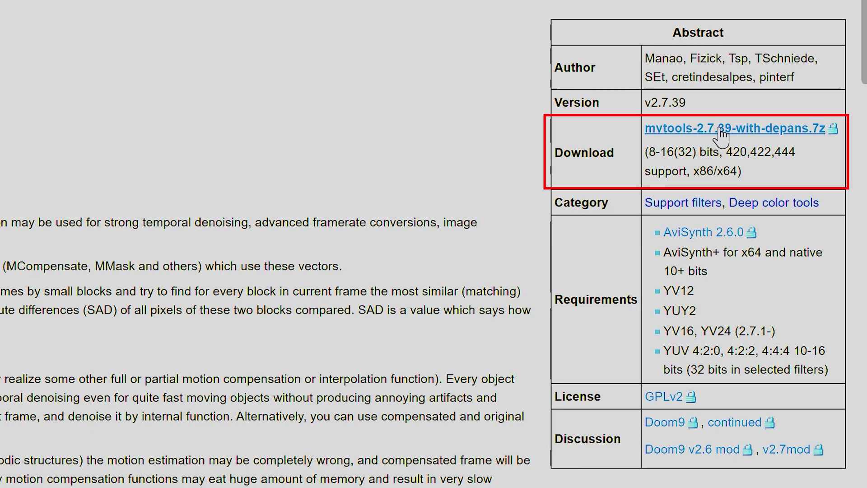
left_click(724, 129)
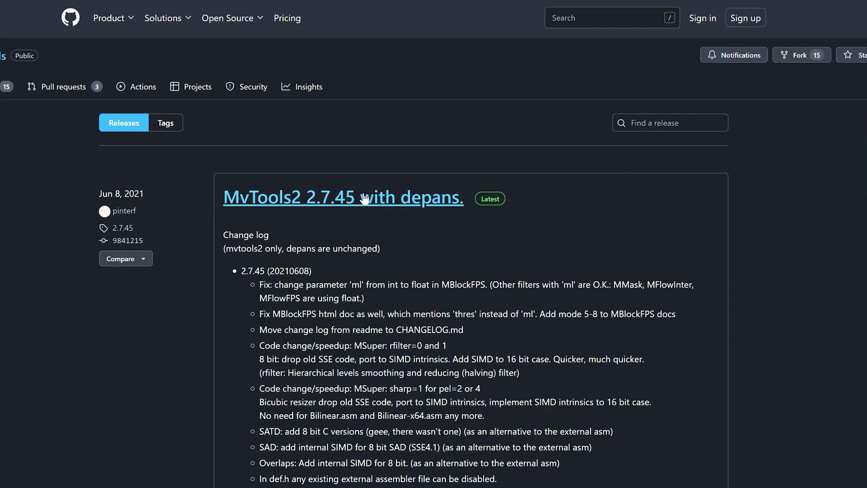
scroll(411, 312, "down", 5)
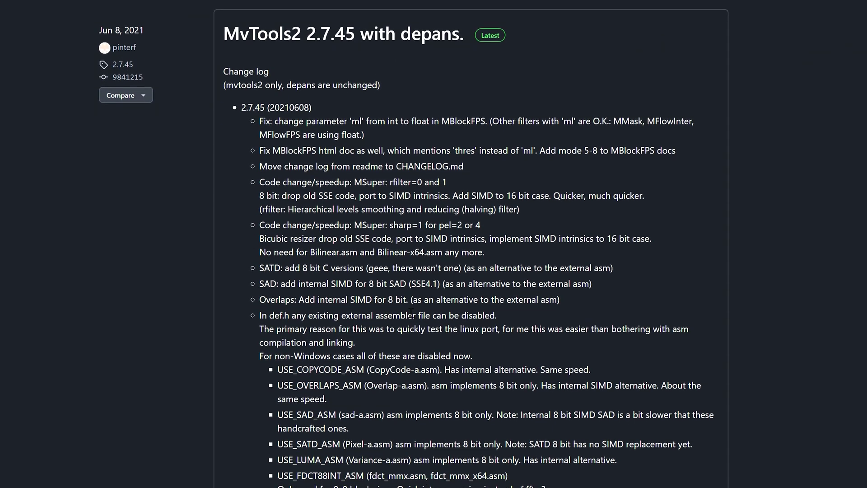
scroll(365, 353, "down", 8)
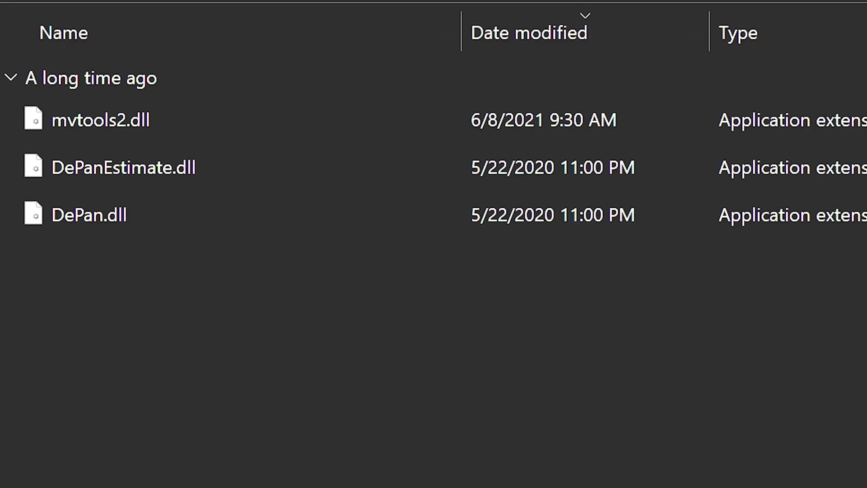
Copy DePan.dll, DePanEstimate.dll and mvtools2.dll from x64 into AviSynth+\plugins64.
left_click_drag(259, 381, 139, 80)
right_click(140, 131)
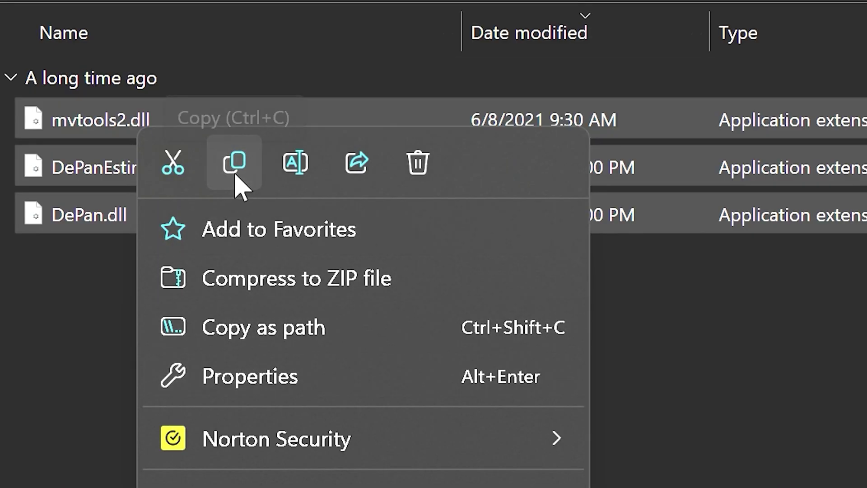
left_click(235, 163)
double_click(65, 102)
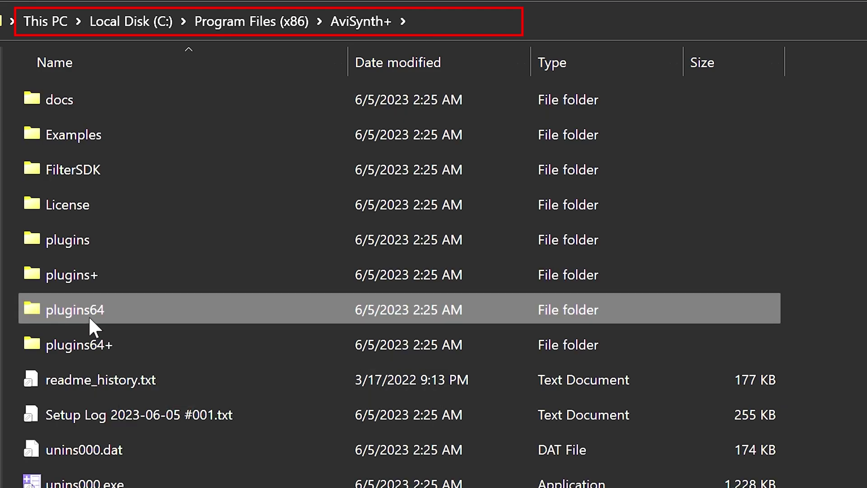
double_click(89, 316)
key("ctrl+v")
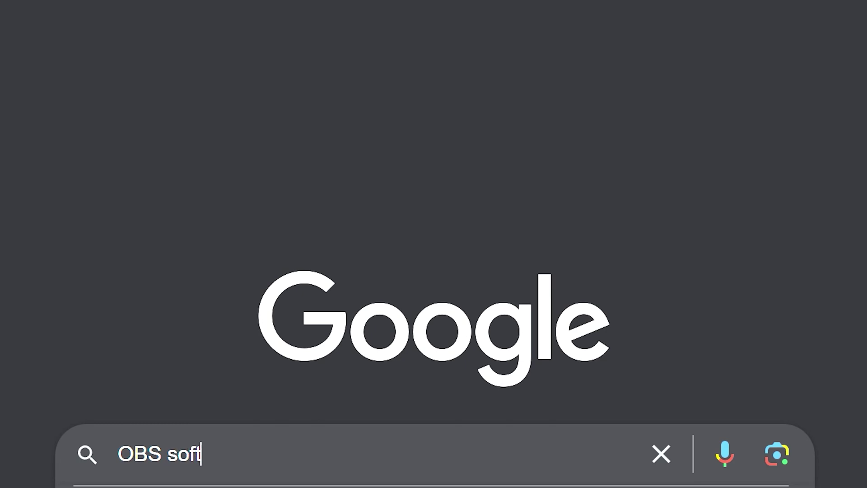
Search for OBS software and install OBS Studio 29.1.2 with Launch OBS unchecked.
key("Down")
key("Return")
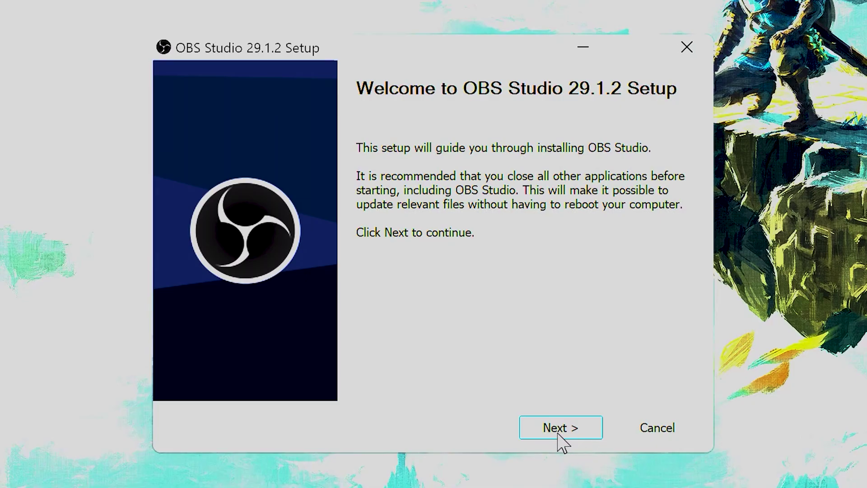
left_click(557, 434)
left_click(522, 436)
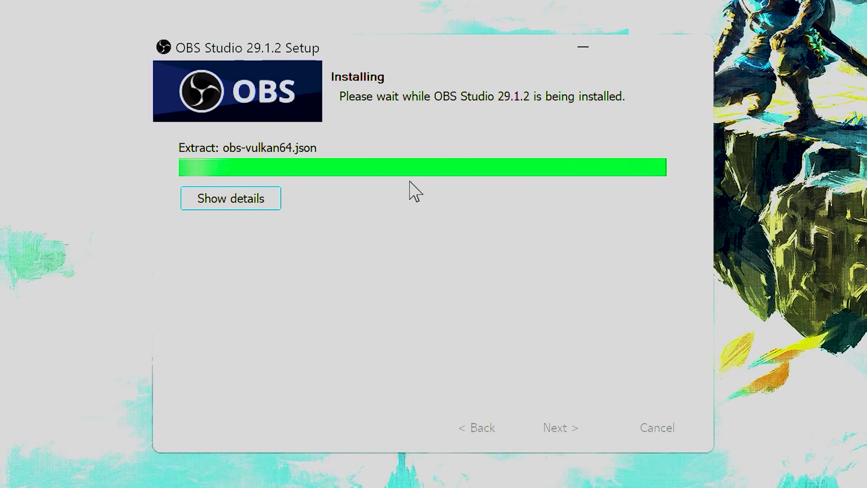
left_click(363, 229)
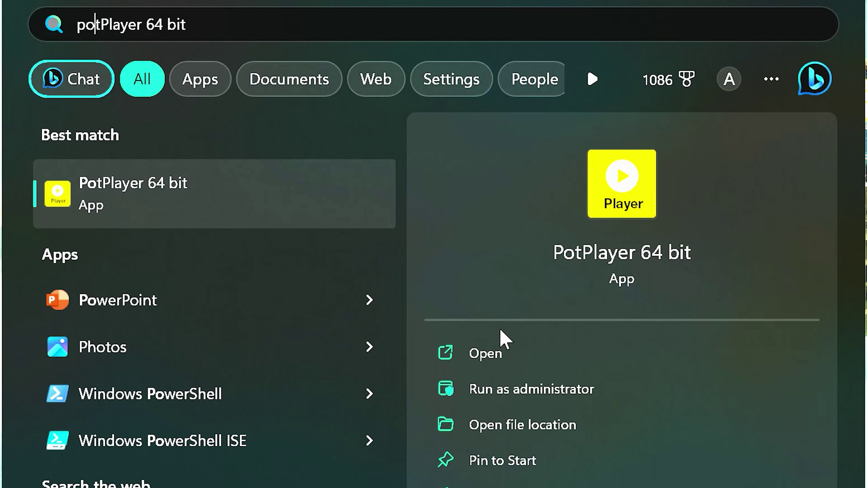
Launch PotPlayer 64 bit and untick Playlist in its right-click menu.
left_click(499, 327)
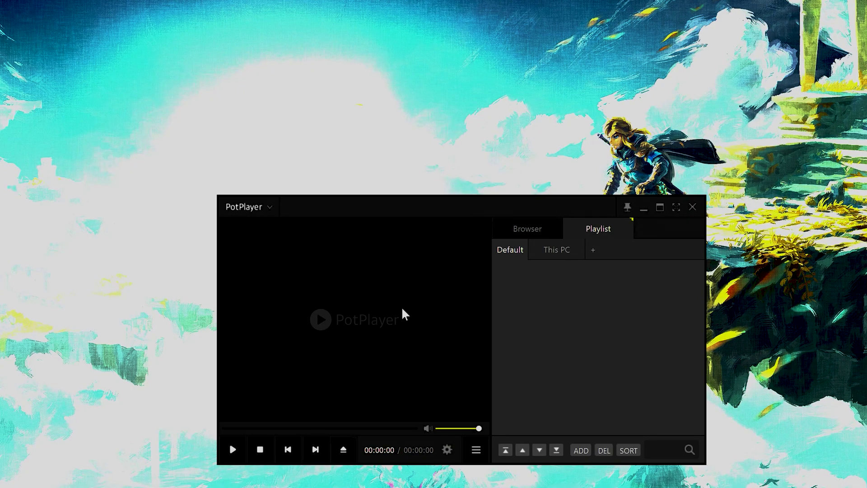
right_click(403, 309)
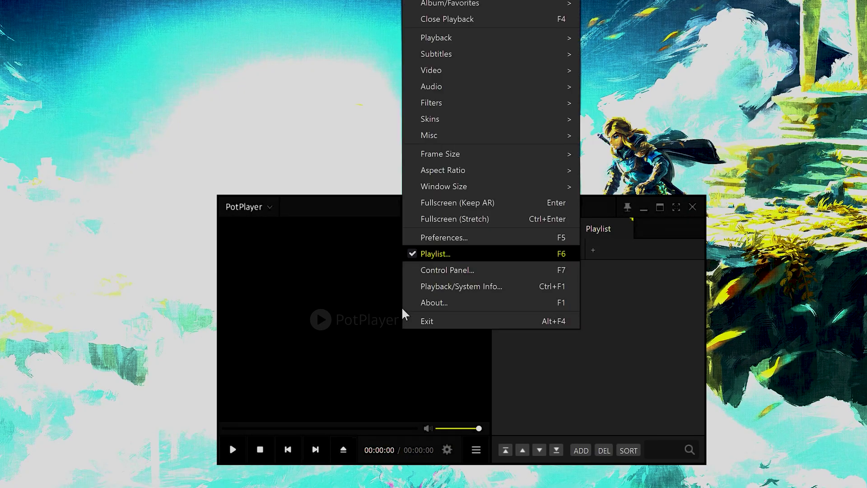
left_click(432, 253)
right_click(313, 359)
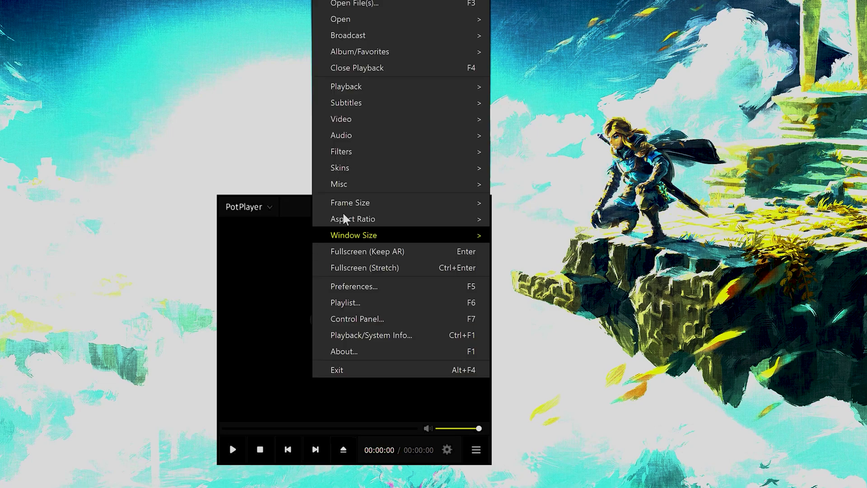
mouse_move(340, 167)
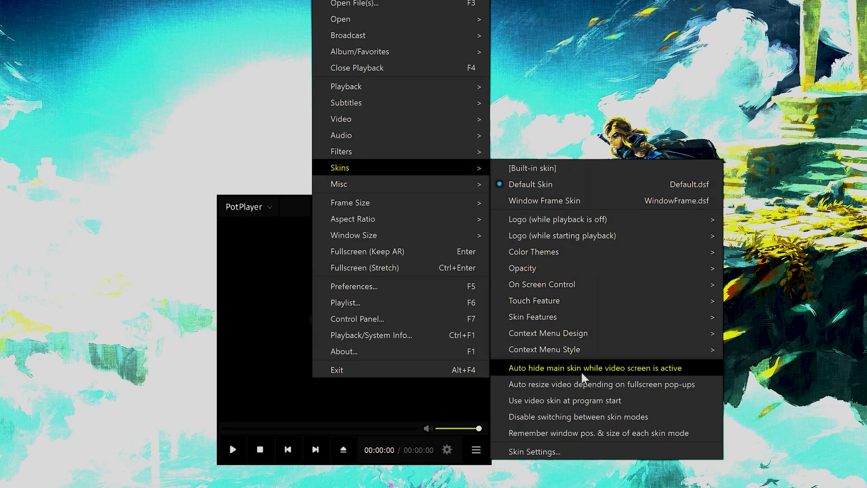
left_click(656, 369)
right_click(287, 295)
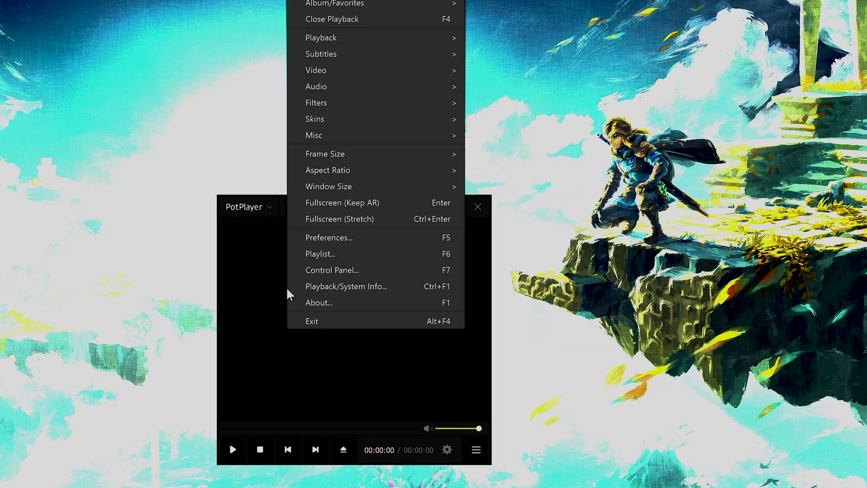
Set the Playback process priority to High in PotPlayer Preferences.
left_click(353, 237)
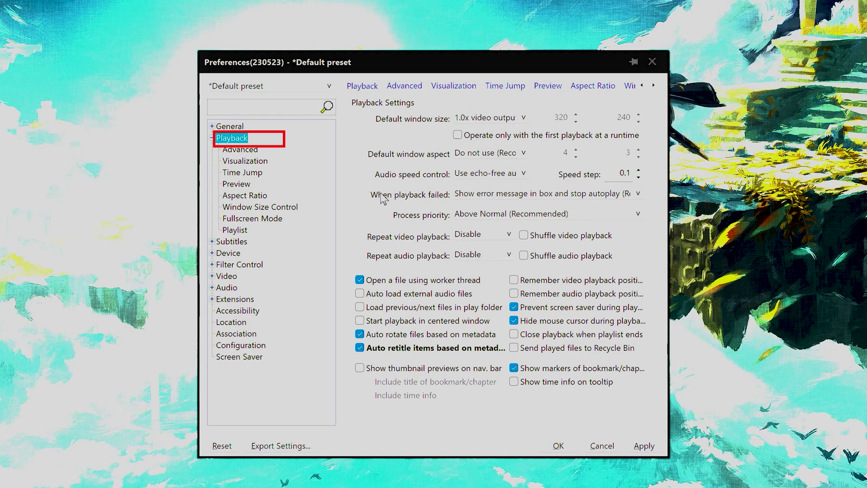
left_click(474, 216)
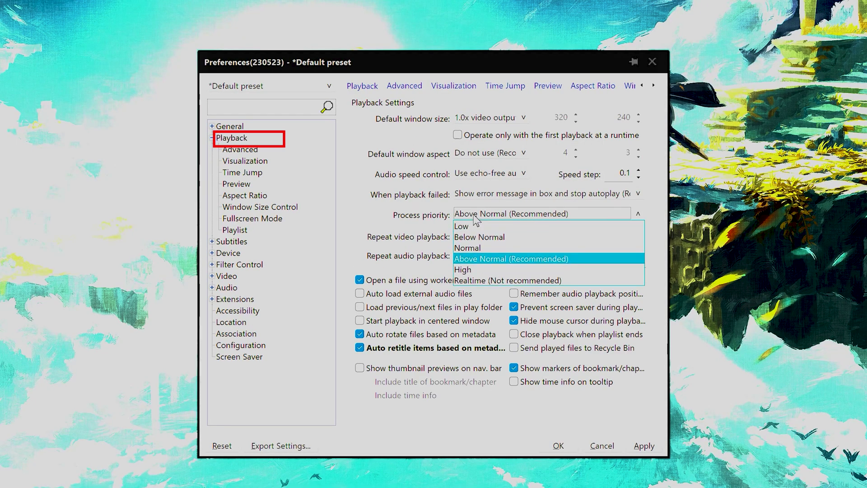
left_click(474, 271)
Select Game Capture HD60 X as the Device > Webcam capture device.
left_click(218, 162)
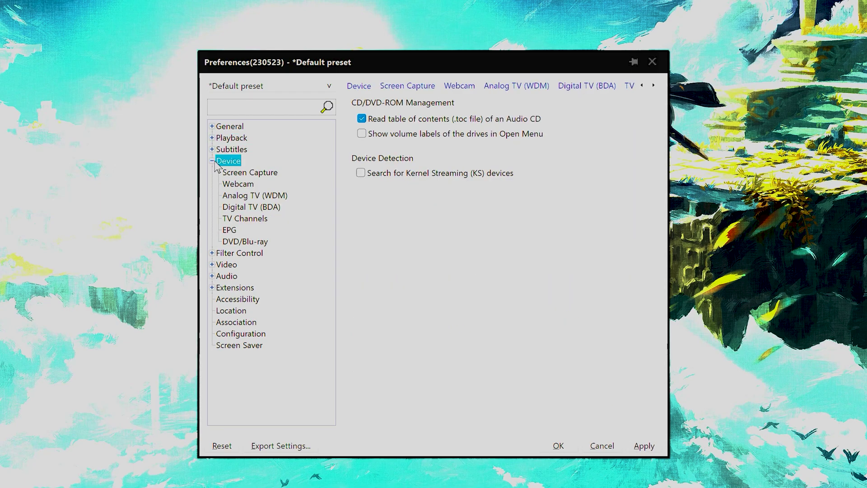
left_click(237, 185)
left_click(493, 119)
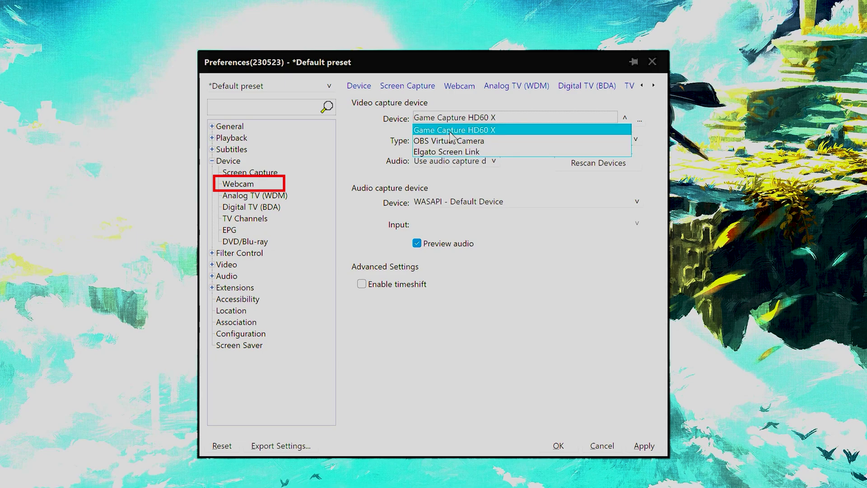
left_click(478, 132)
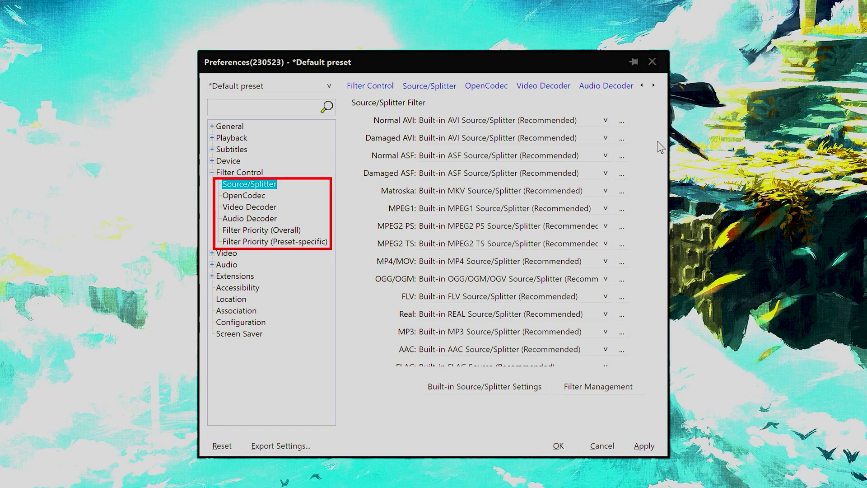
scroll(640, 188, "down", 2)
scroll(644, 285, "down", 5)
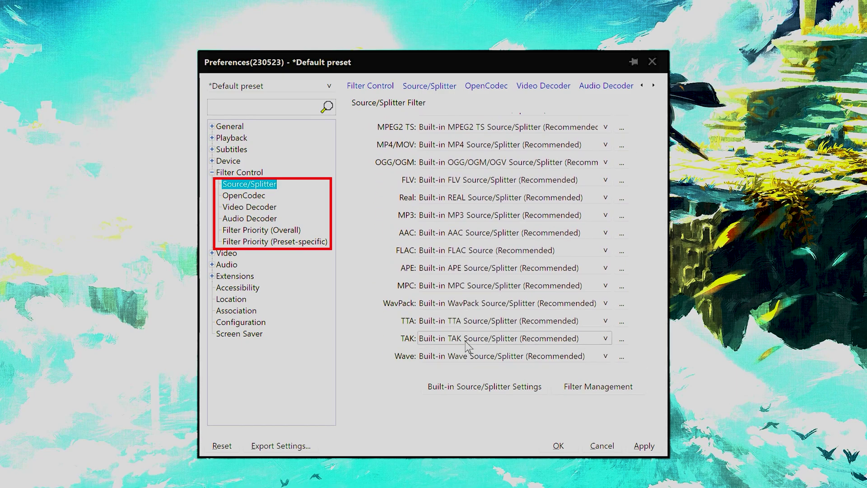
Browse Filter Control's OpenCodec, Video Decoder and Audio Decoder pages, ending on Video settings.
left_click(247, 197)
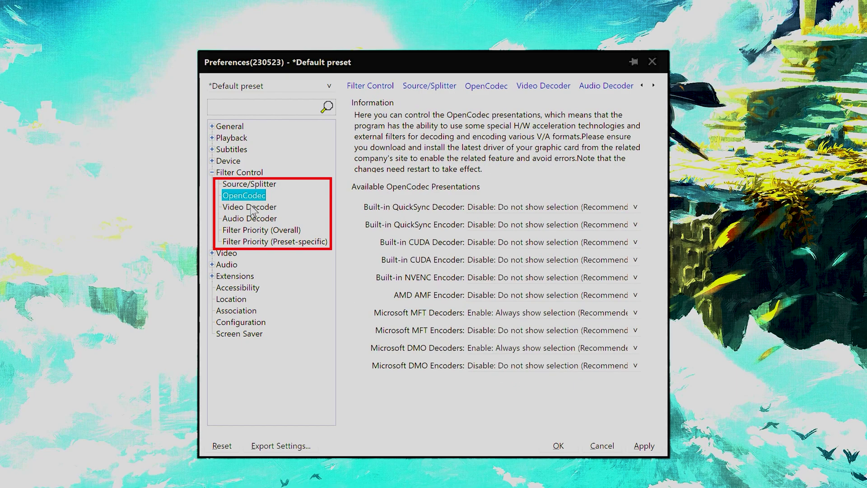
left_click(250, 211)
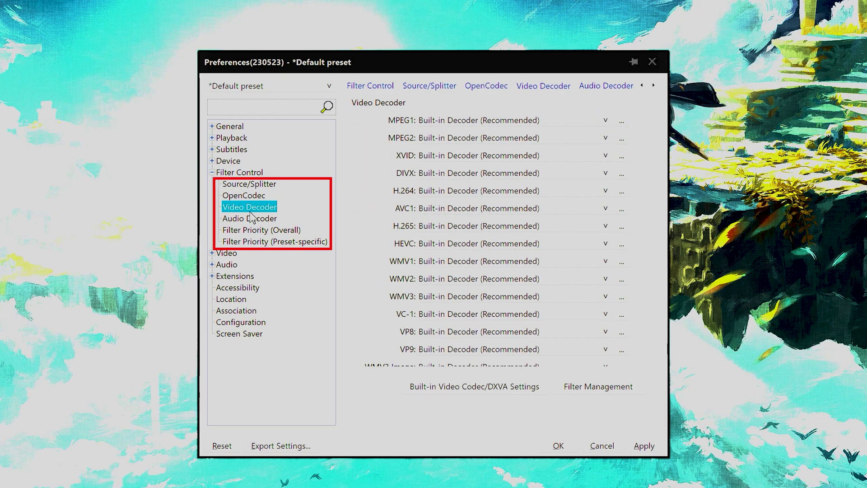
left_click(249, 218)
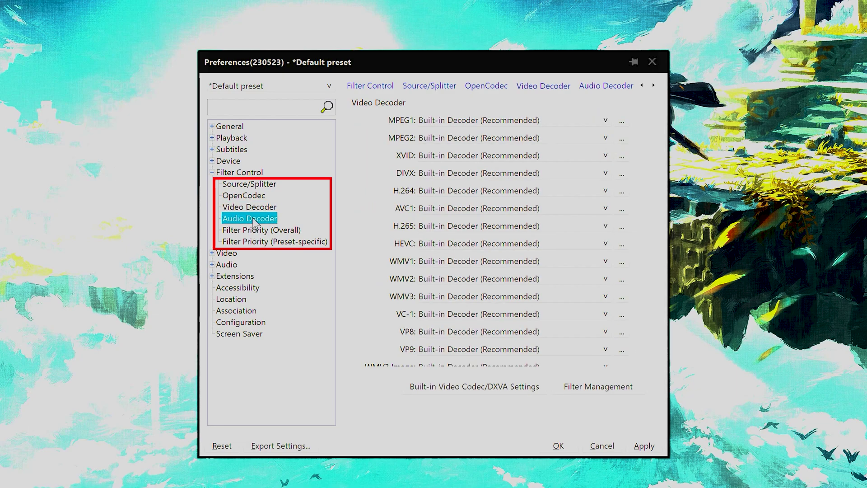
left_click(228, 188)
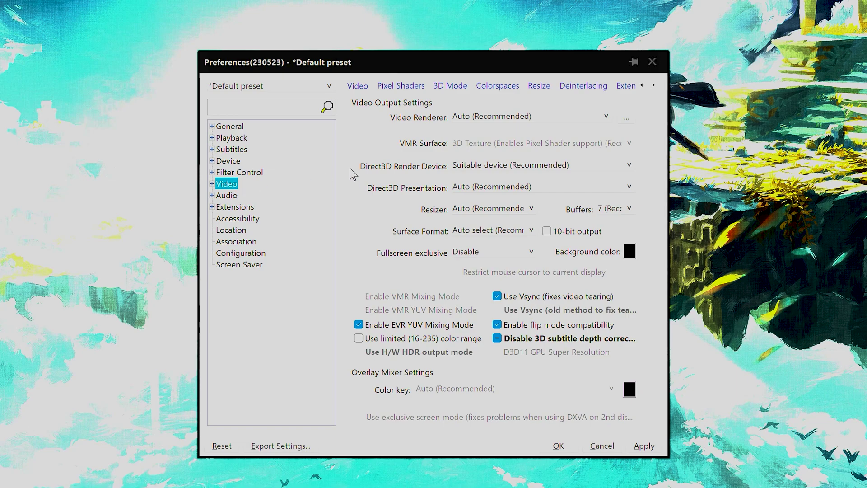
Use Built-in Direct3D 11 on Suitable device, 10-bit output off, D3D11 GPU Super Resolution on.
left_click(474, 117)
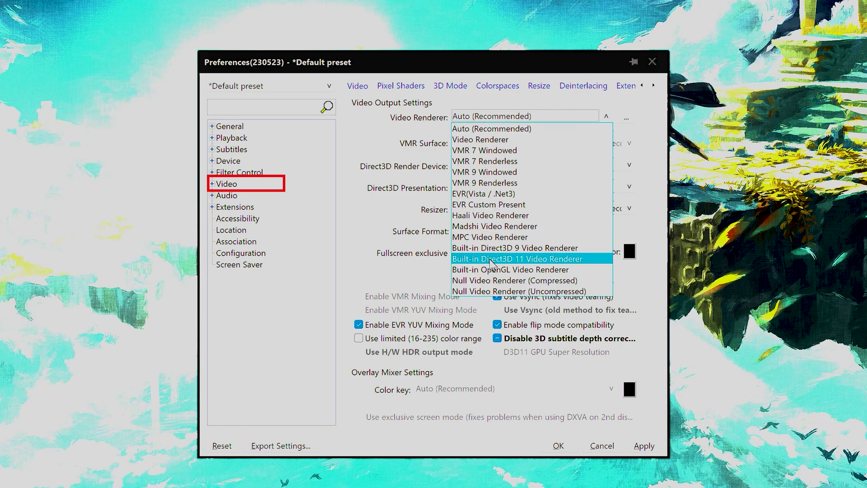
left_click(491, 264)
left_click(515, 164)
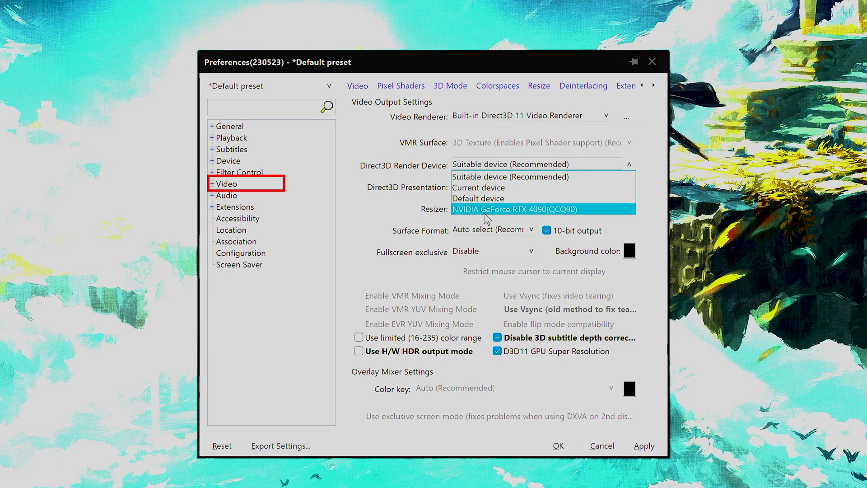
left_click(543, 211)
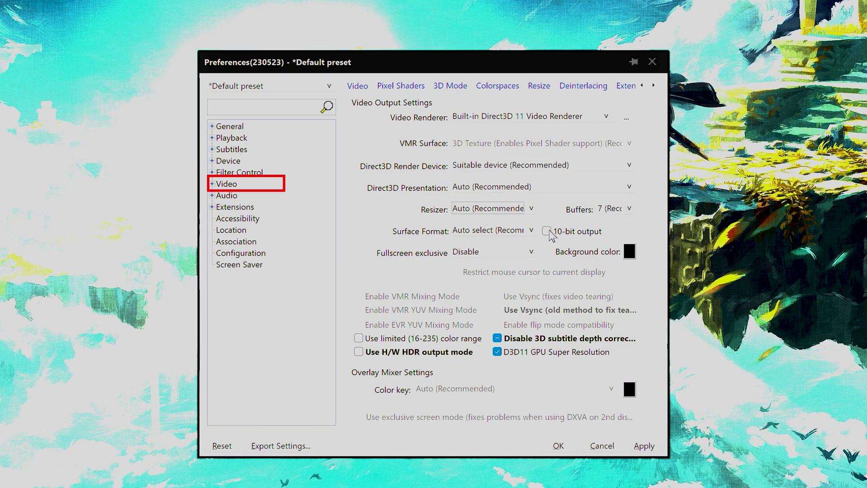
left_click(548, 232)
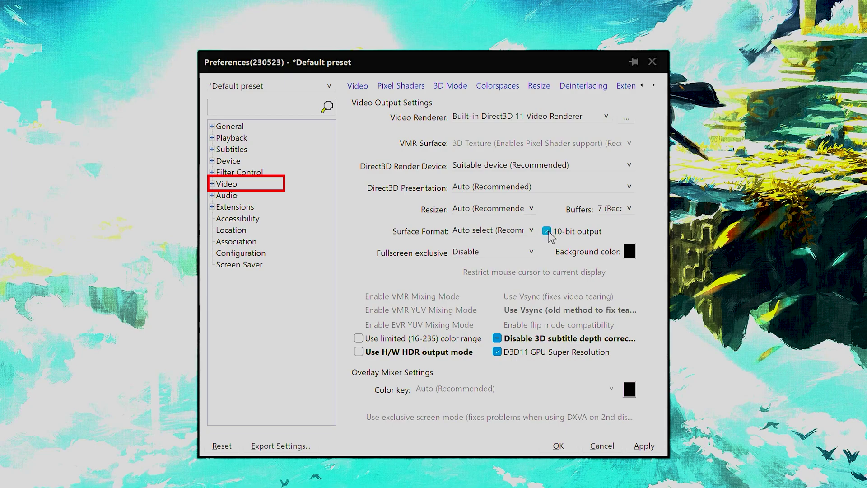
left_click(499, 353)
left_click(502, 357)
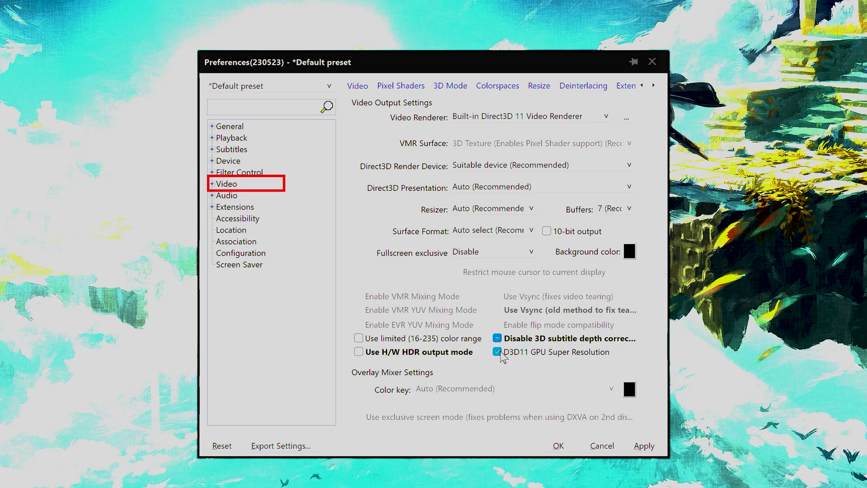
Set the Video > Deinterlacing mode to Disabled.
left_click(211, 184)
left_click(234, 241)
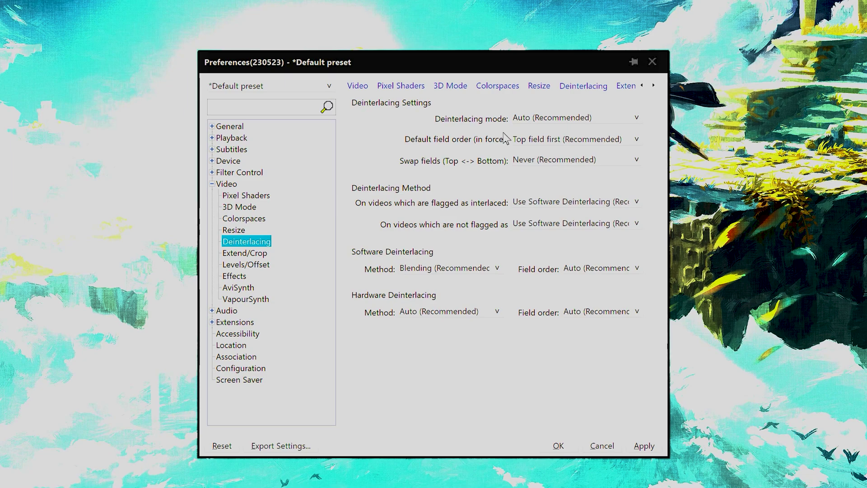
left_click(529, 118)
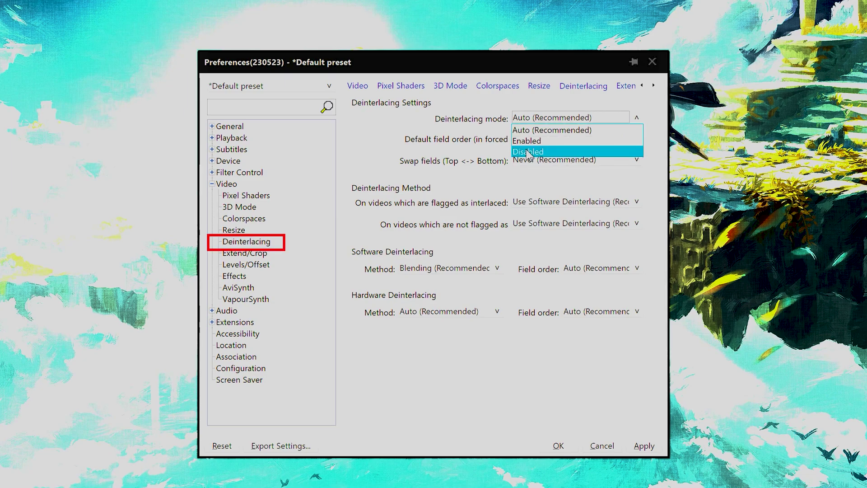
left_click(528, 153)
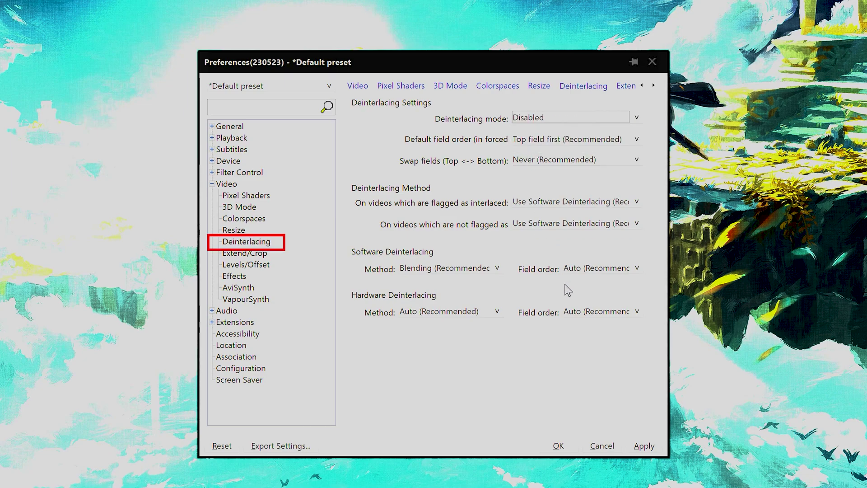
Uncheck both Full range options on the Levels/Offset page.
left_click(246, 265)
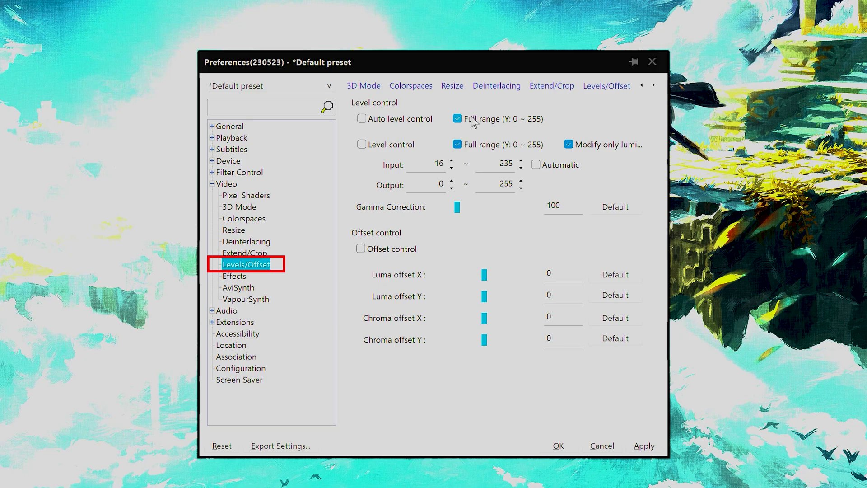
left_click(458, 118)
left_click(458, 144)
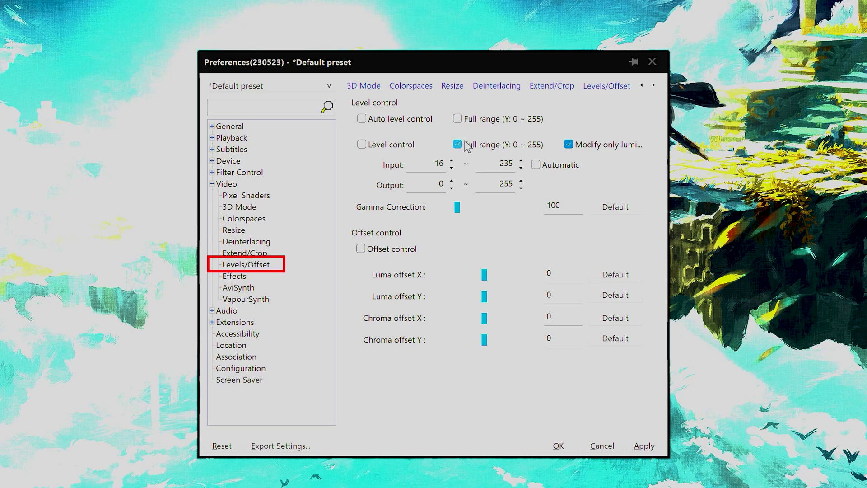
Enable the Motion Blur and Sharpen video effects, lowering Sharpen luma strength to about 101.
left_click(569, 144)
left_click(615, 338)
left_click(235, 276)
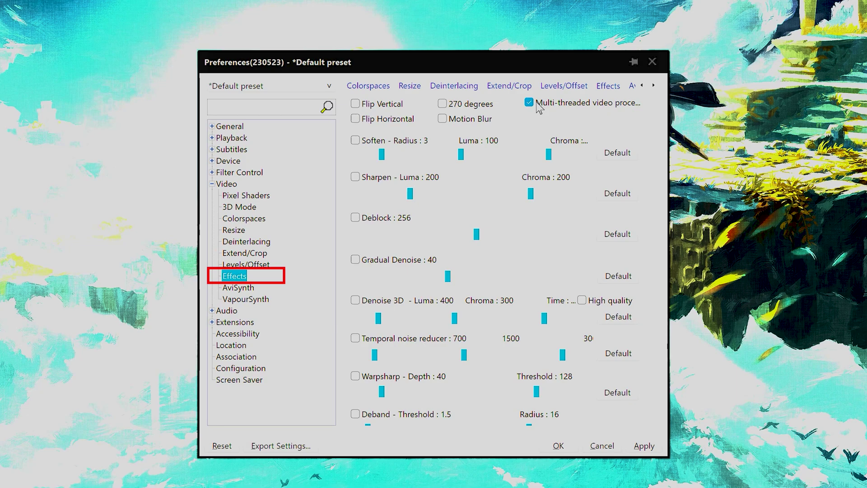
left_click(442, 119)
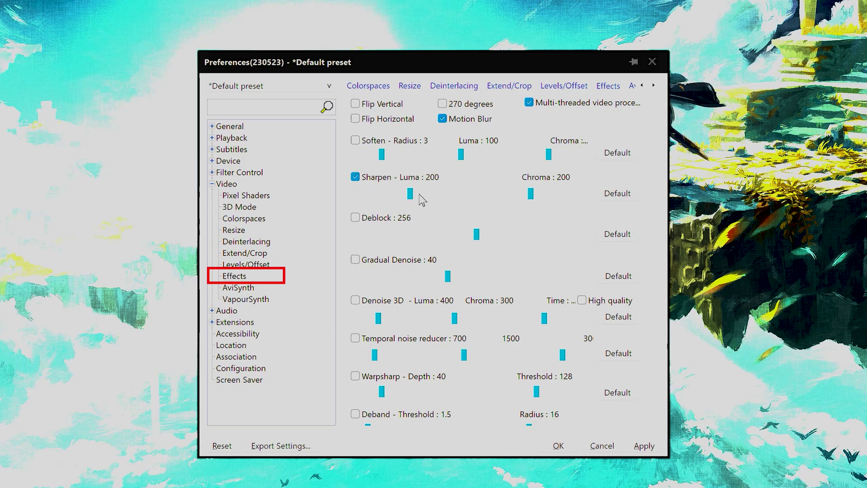
left_click_drag(410, 194, 390, 198)
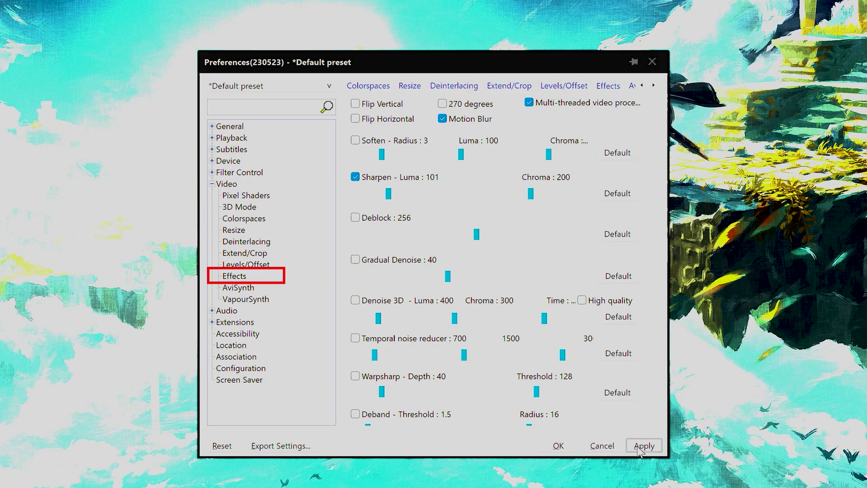
left_click(231, 290)
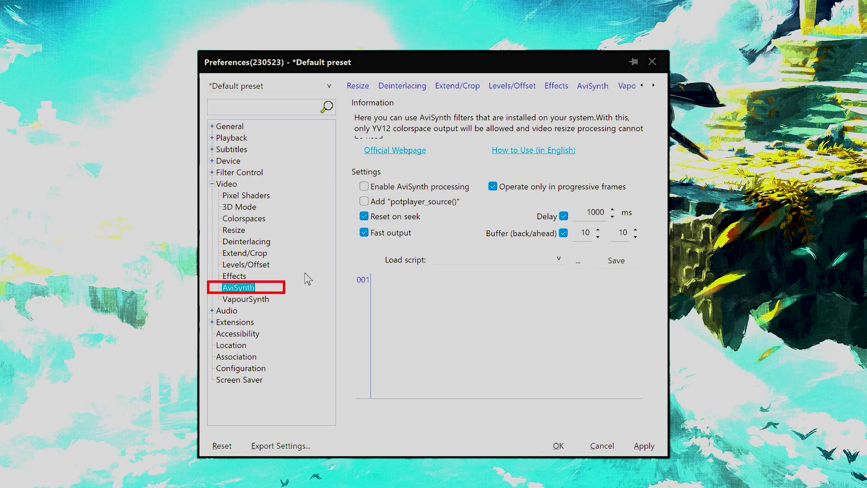
Enable AviSynth processing with potplayer_source(), no delay, and both buffers set to 1.
left_click(365, 187)
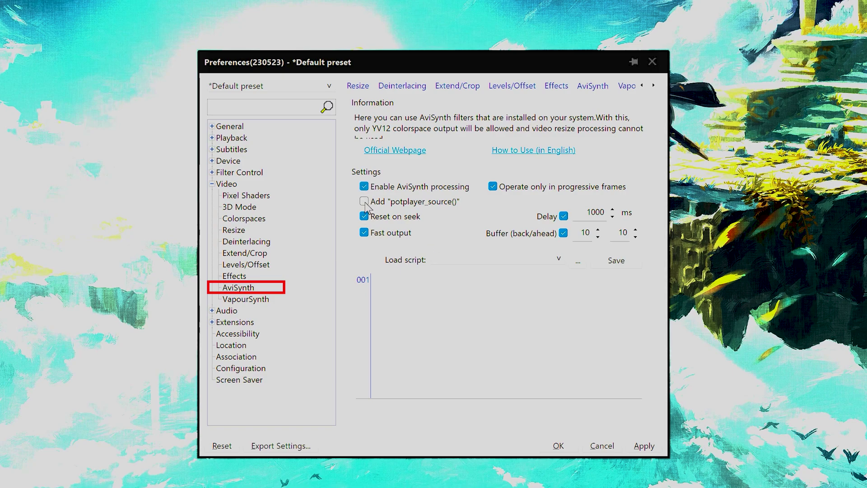
left_click(365, 202)
left_click(563, 215)
double_click(582, 233)
type("1")
double_click(621, 232)
type("1")
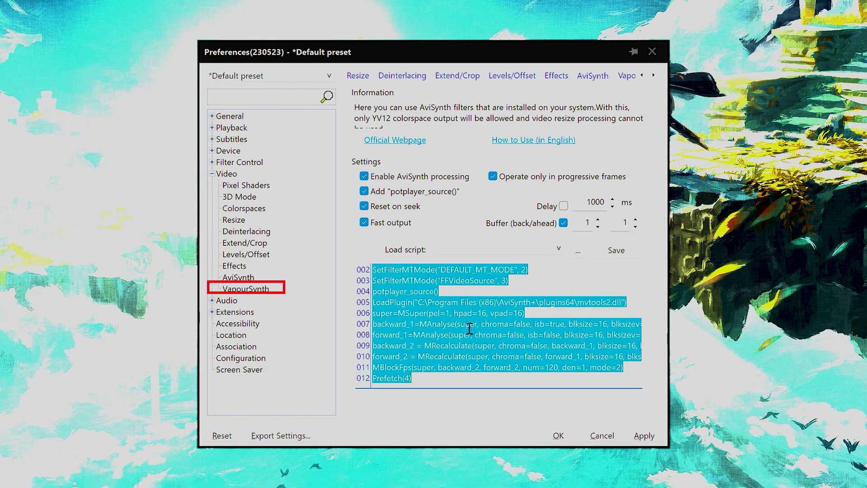
Review the MVTools 120 fps interpolation script in the AviSynth script editor.
left_click(441, 358)
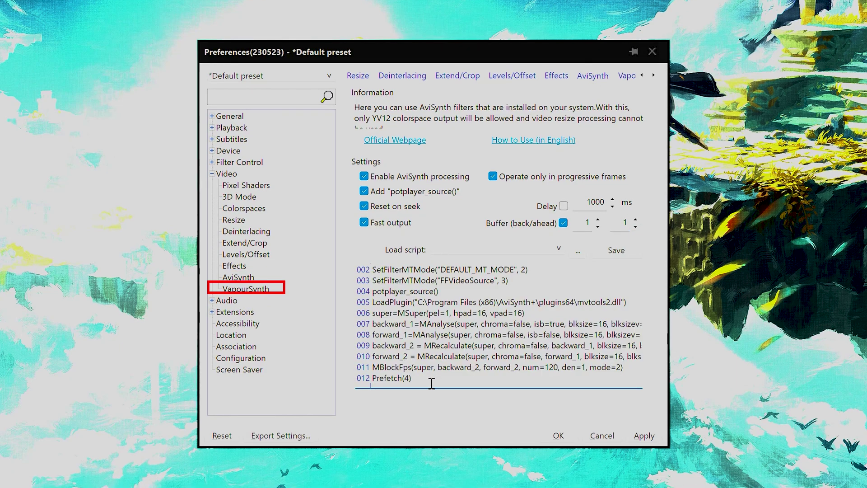
key("ctrl+a")
key("Right")
left_click_drag(439, 290, 434, 268)
key("Right")
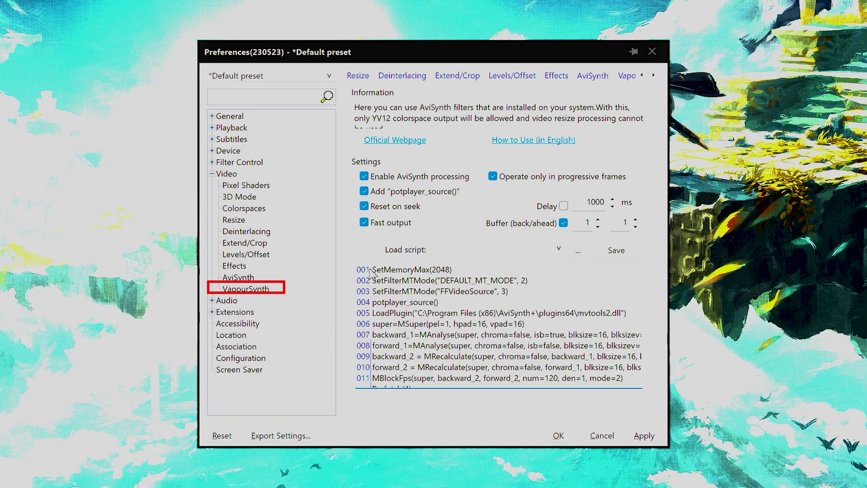
mouse_move(372, 269)
left_mouse_down()
mouse_move(512, 296)
mouse_move(540, 402)
left_mouse_up()
key("Right")
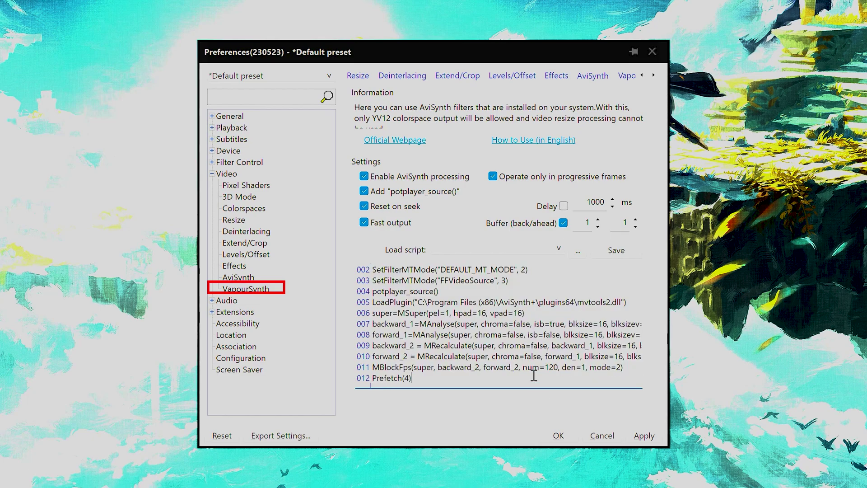
Apply the AviSynth preferences and turn on AviSynth processing for playback.
left_click(652, 437)
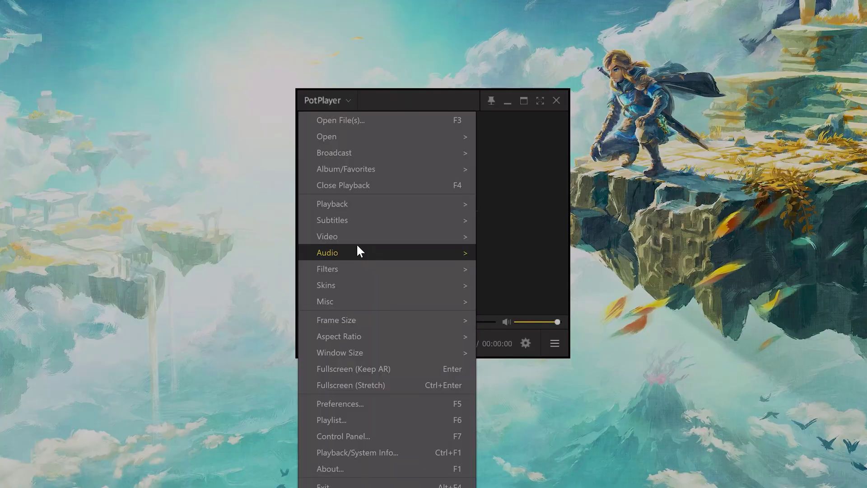
mouse_move(384, 235)
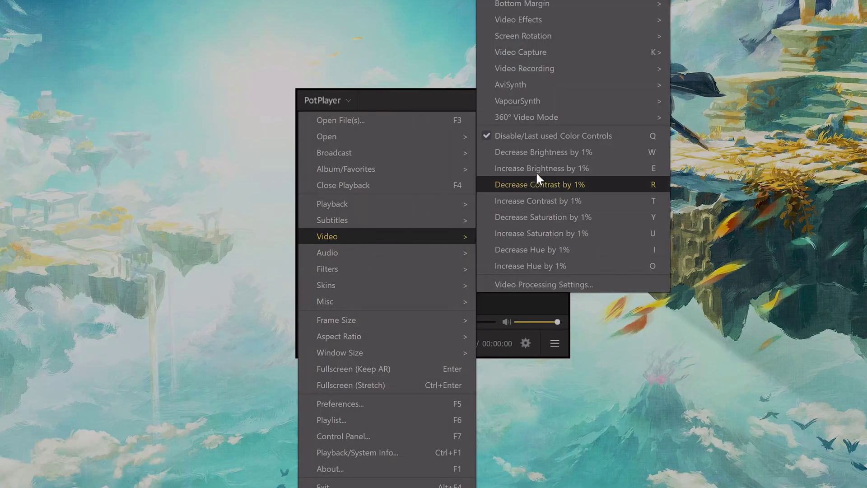
mouse_move(573, 85)
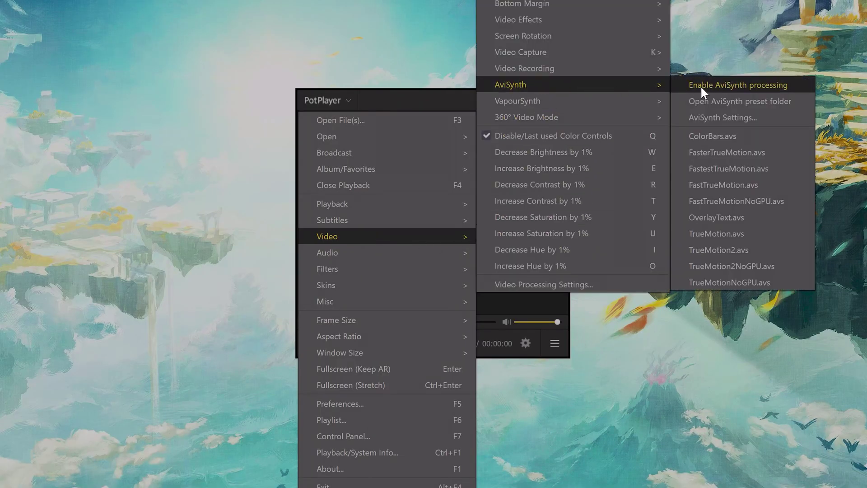
left_click(726, 85)
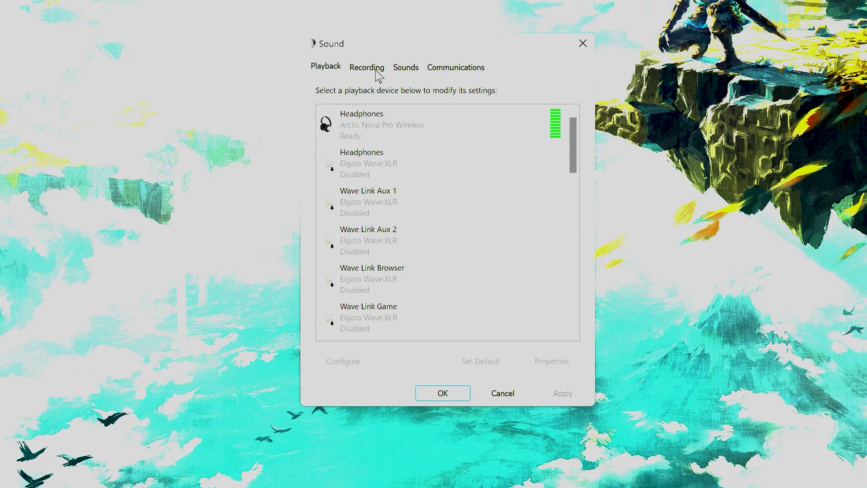
Open the Game Capture HD60 X recording device's properties and view its Listen options.
left_click(366, 68)
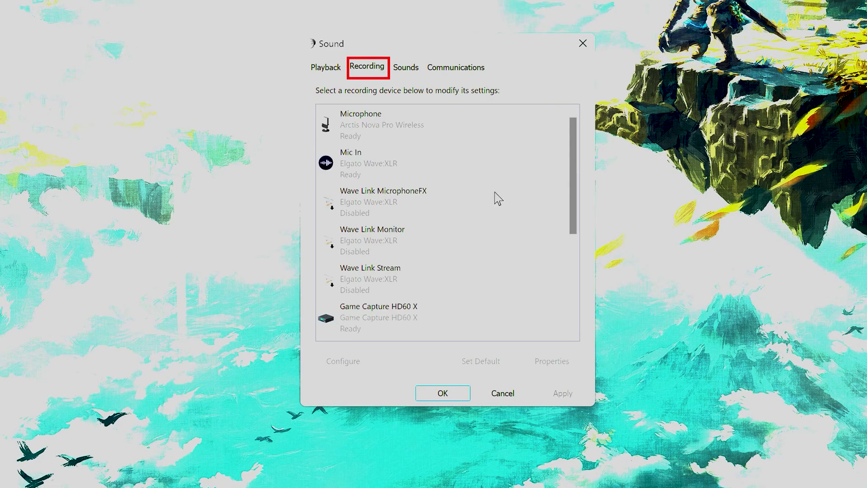
scroll(569, 154, "down", 4)
left_click(365, 160)
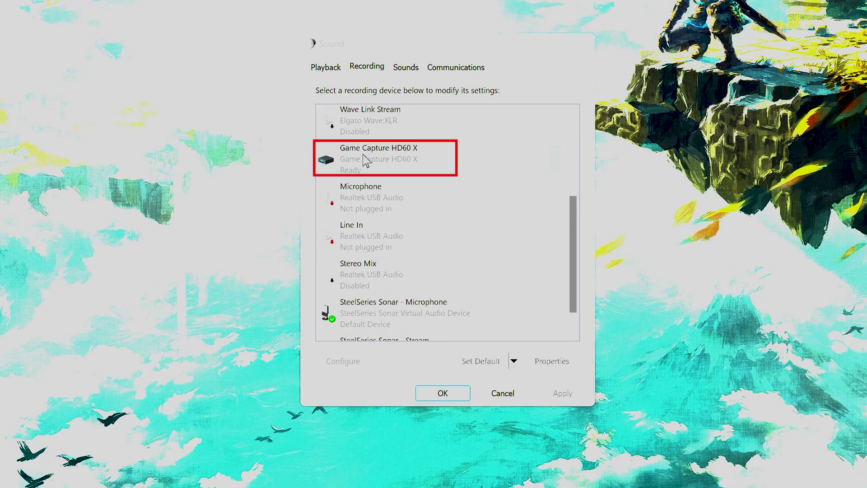
double_click(365, 159)
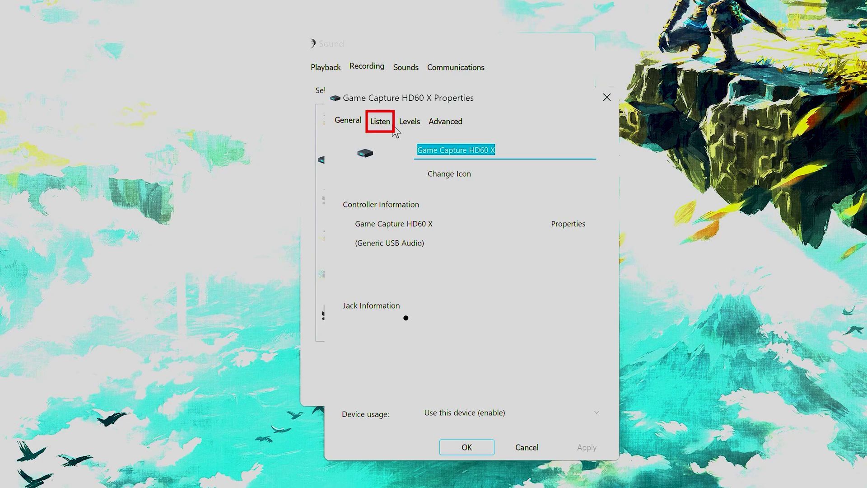
left_click(378, 122)
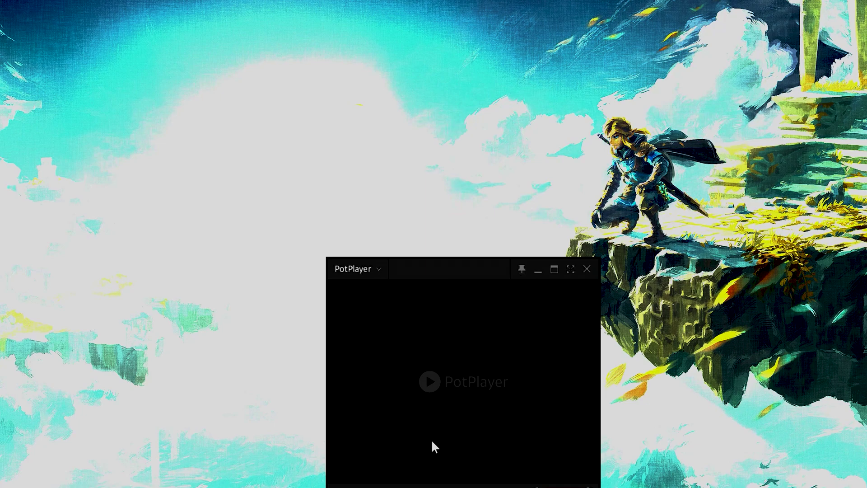
Open the Game Capture HD60 X device feed and check the Switch's TV Resolution setting.
right_click(431, 440)
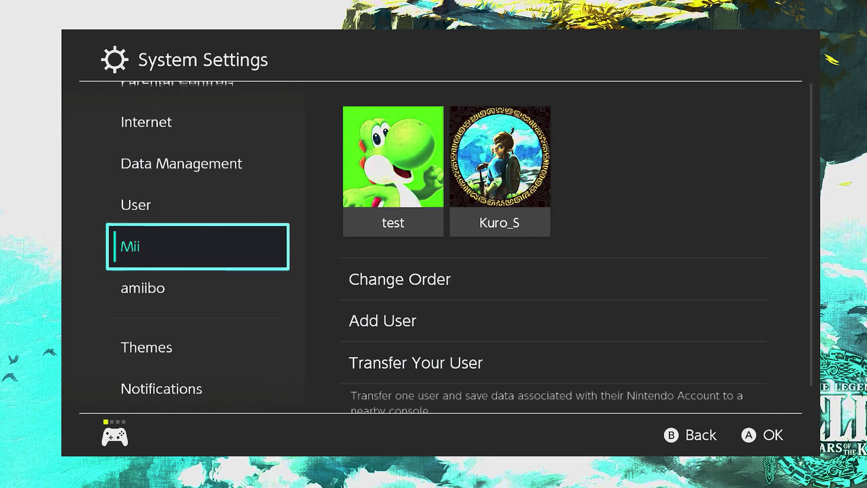
key("Down")
key("Down")
key("Down")
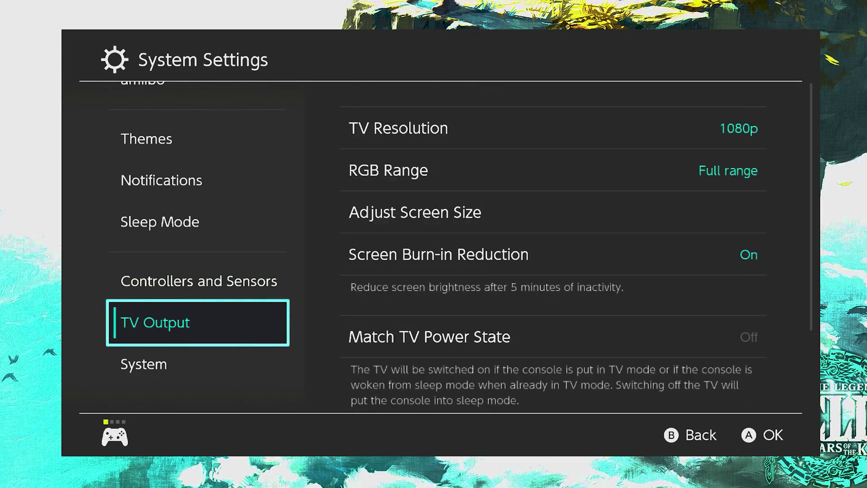
key("Right")
key("Down")
key("Up")
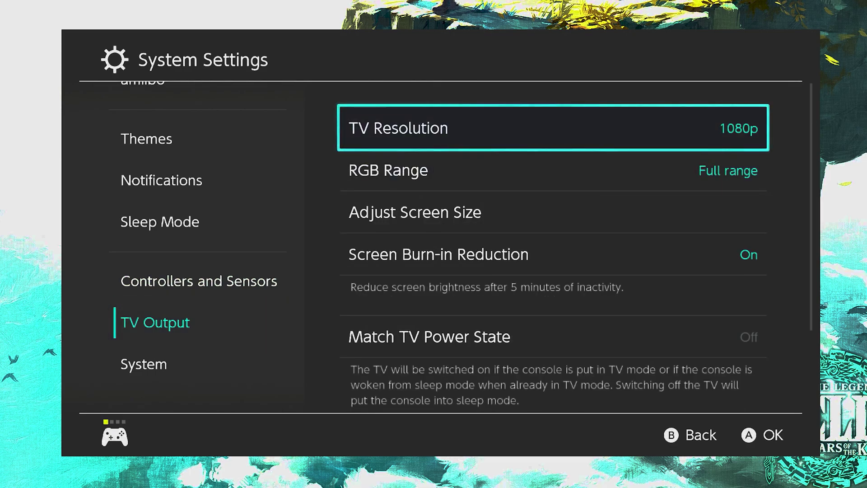
key("Down")
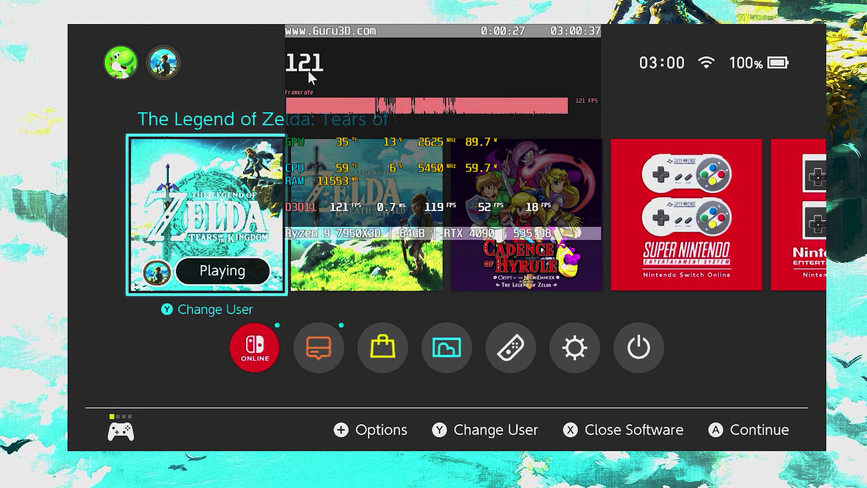
Leave the Switch Home menu to resume Tears of the Kingdom gameplay.
key("Return")
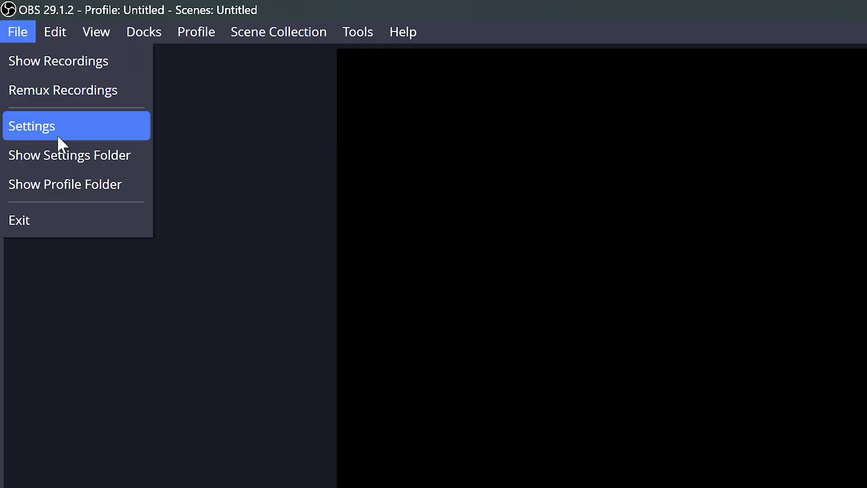
Change the OBS video frame rate from 30 to an integer 120 fps and save.
left_click(25, 60)
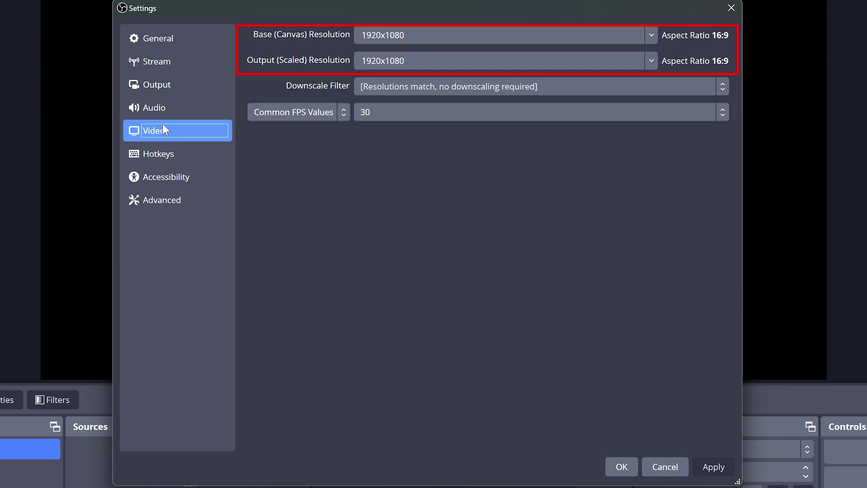
left_click(299, 112)
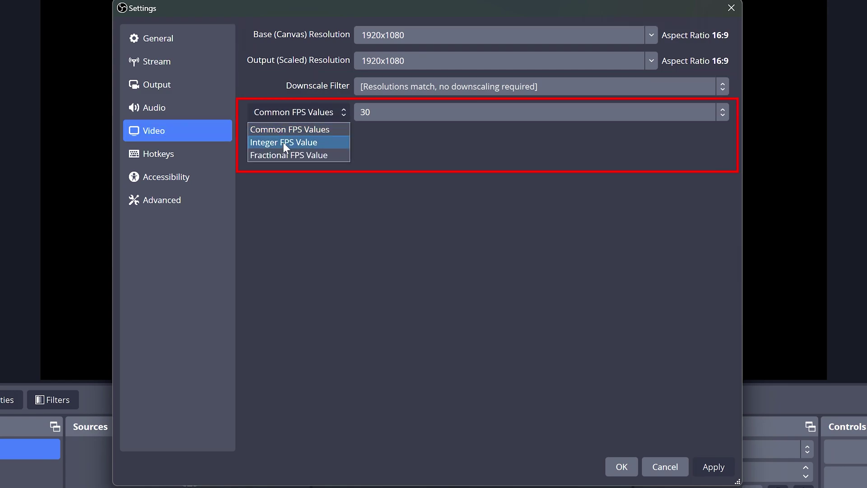
left_click(284, 142)
double_click(389, 116)
type("120")
left_click(712, 466)
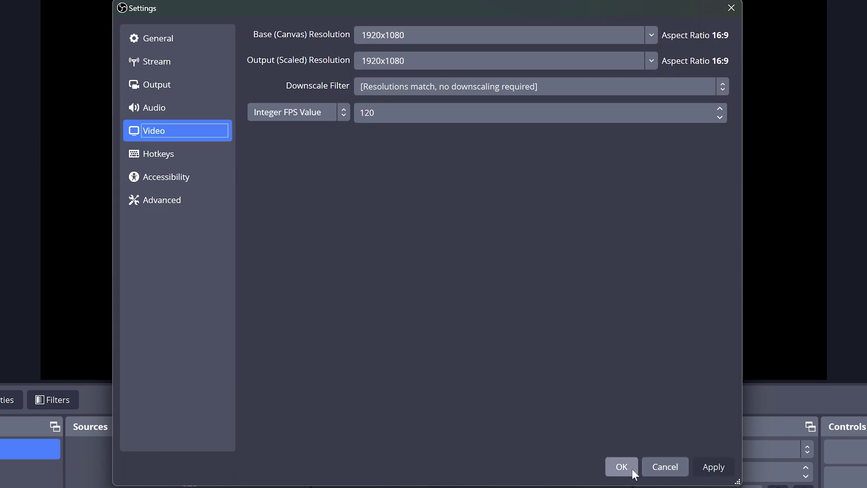
left_click(629, 467)
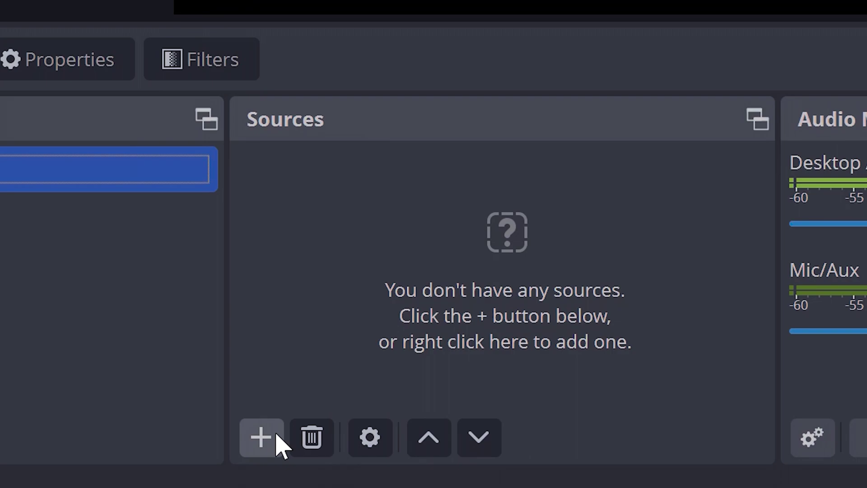
Create a new Window Capture source in OBS Sources.
left_click(277, 436)
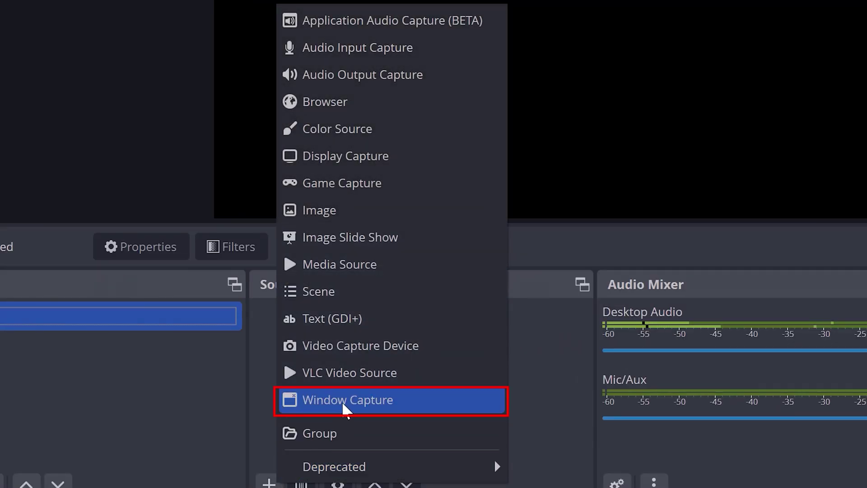
left_click(345, 406)
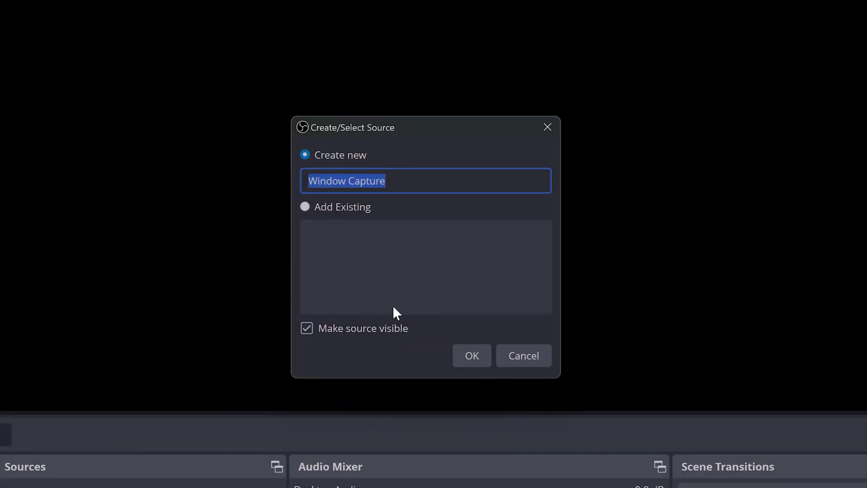
left_click(476, 356)
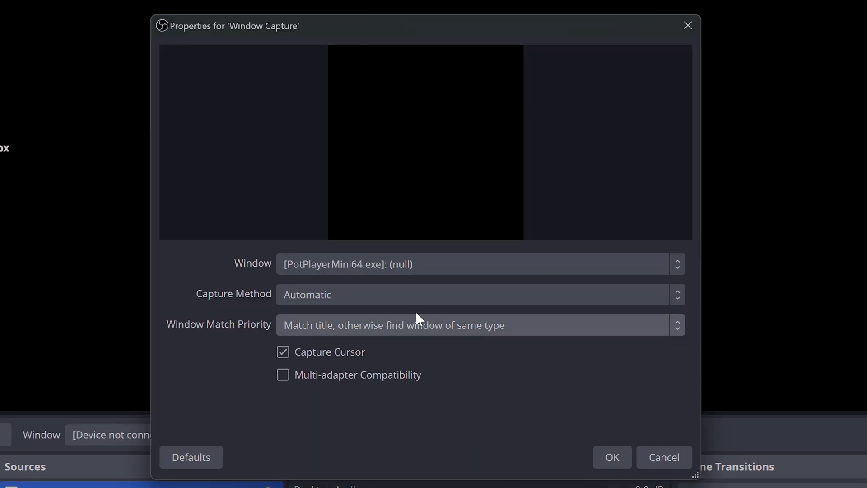
Point the capture at the PotPlayer TV/CAM/device window using the Windows 10 method.
left_click(316, 264)
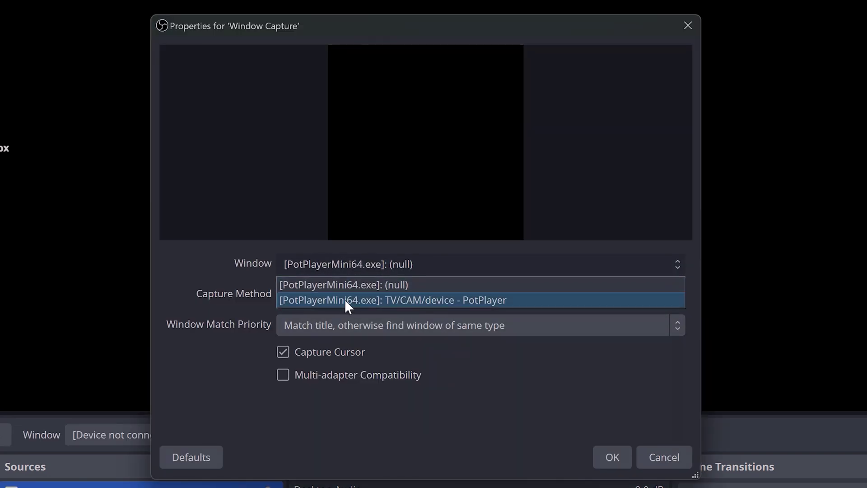
left_click(356, 299)
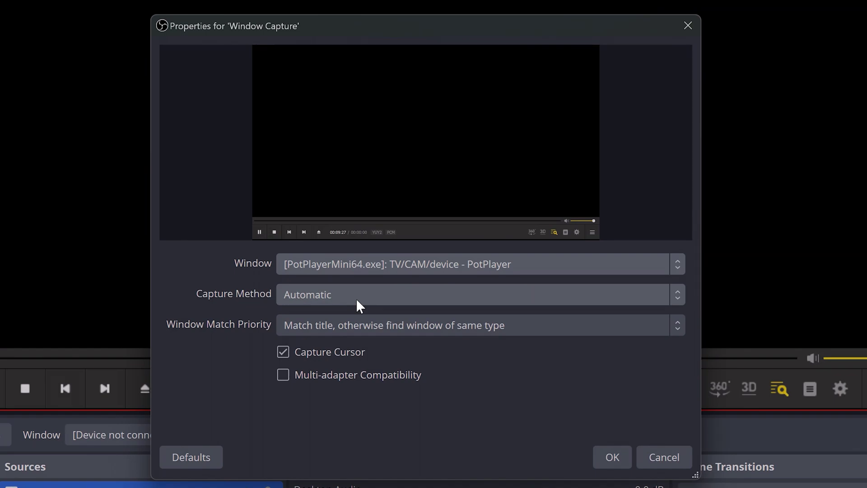
left_click(315, 294)
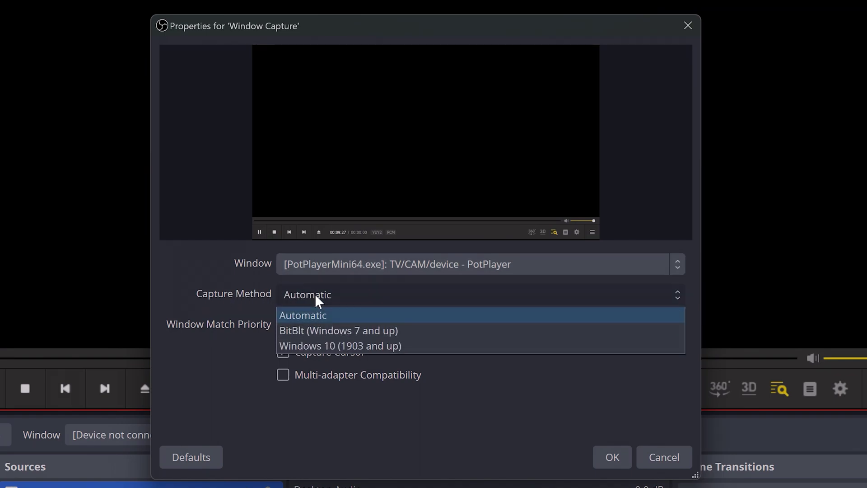
left_click(314, 346)
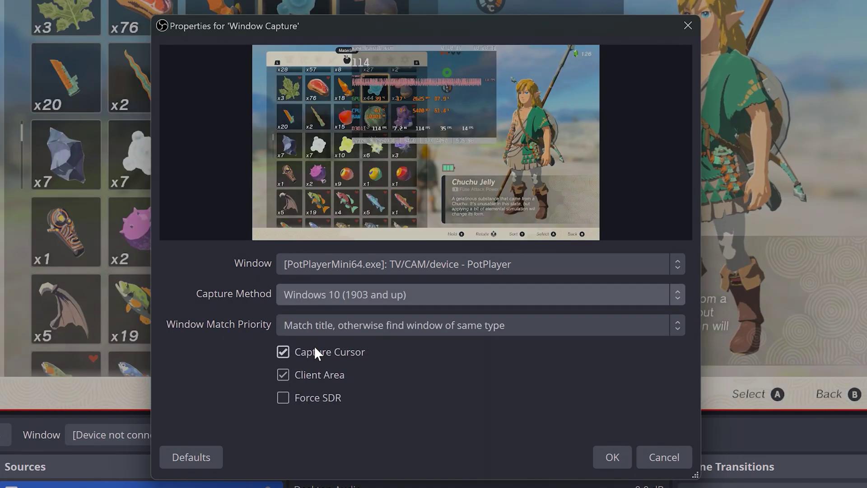
left_click(611, 456)
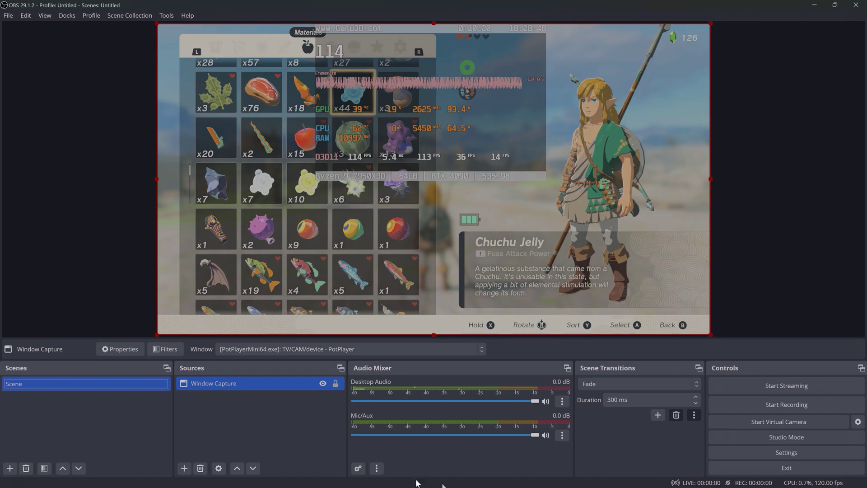
mouse_move(434, 485)
left_click(522, 481)
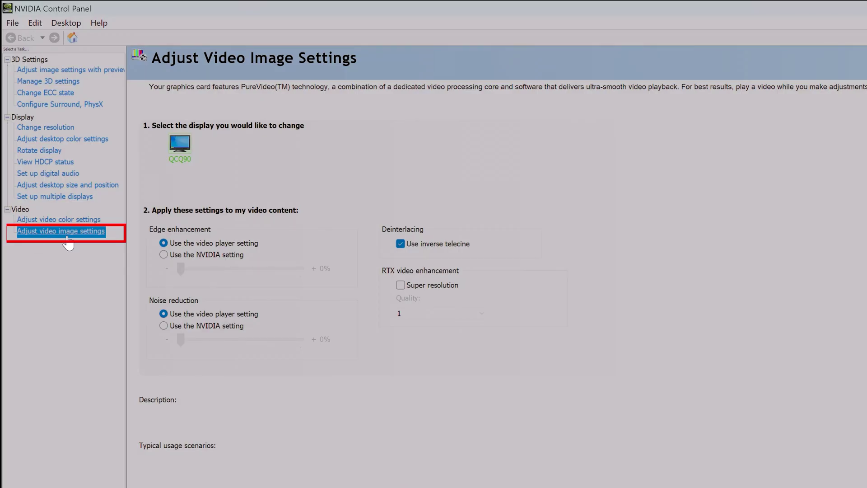
Tick RTX Super resolution on the Adjust video image settings page.
left_click(56, 231)
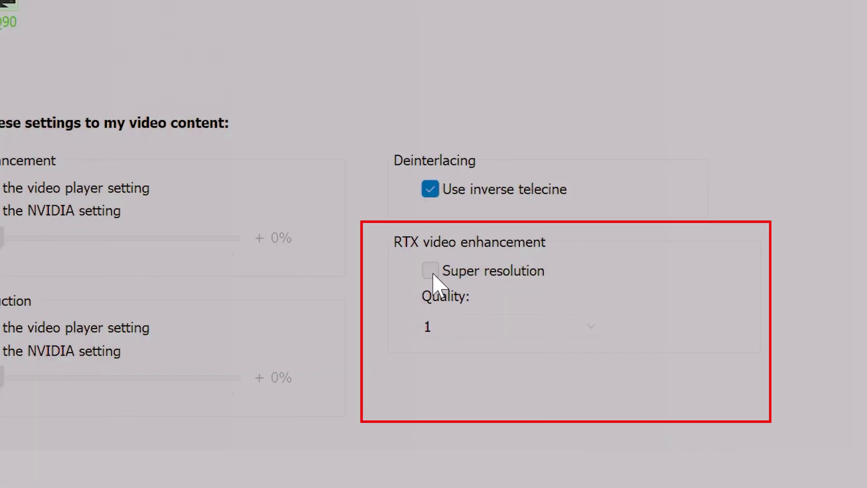
left_click(431, 271)
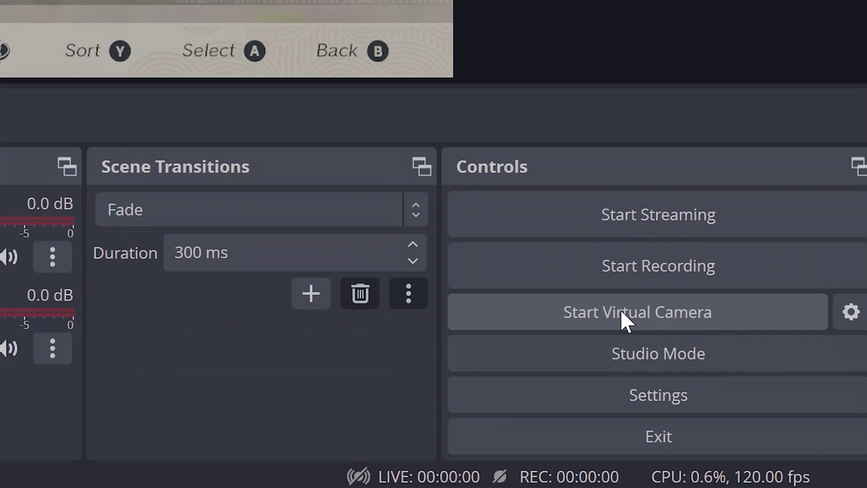
Start the OBS virtual camera and bring up the OBS RTX VSR Upscale Edge page.
left_click(620, 310)
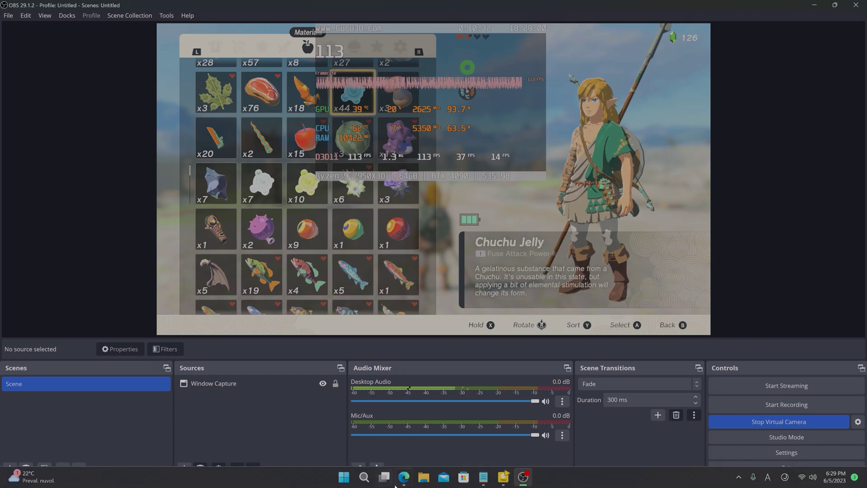
left_click(386, 431)
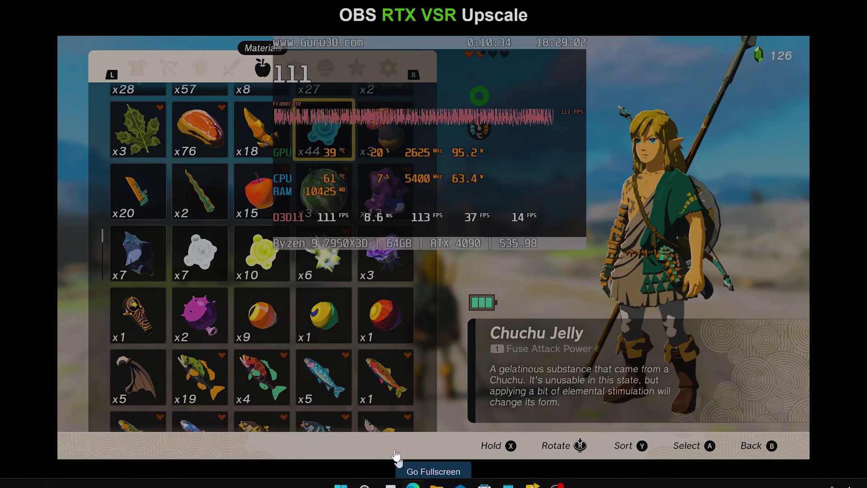